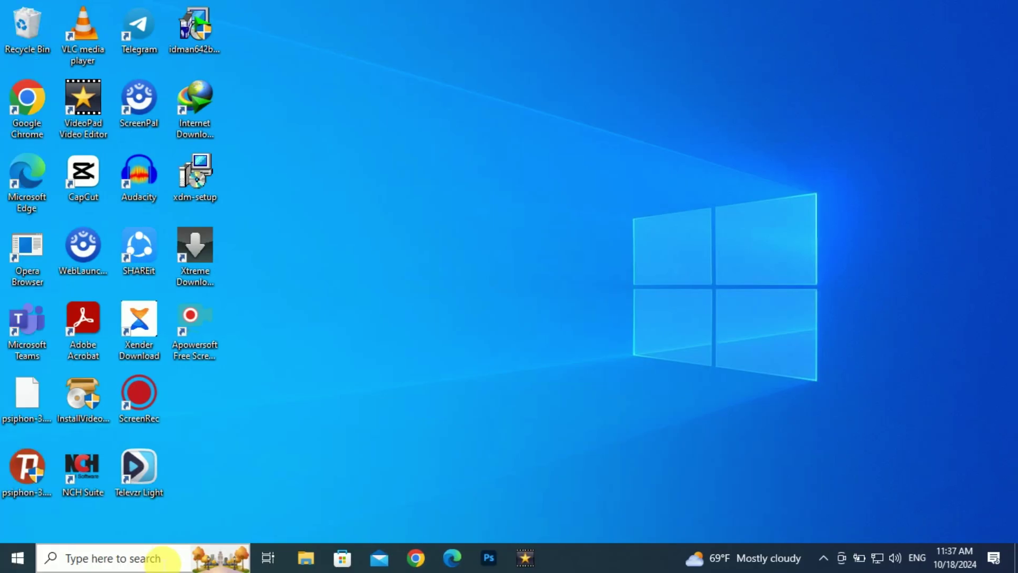
Search Windows for "run" and open the Run dialog.
click(154, 559)
text(ru)
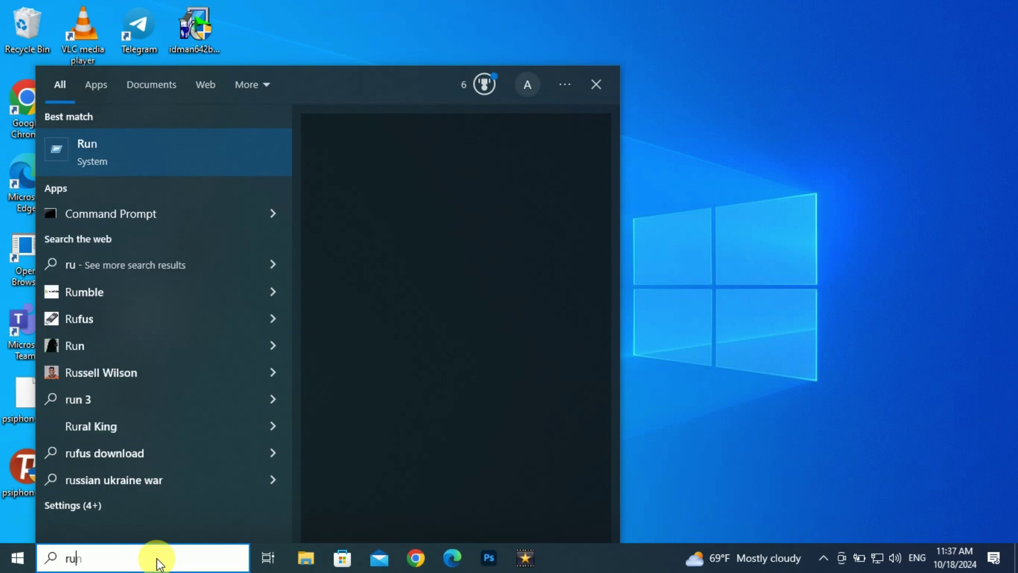
text(n)
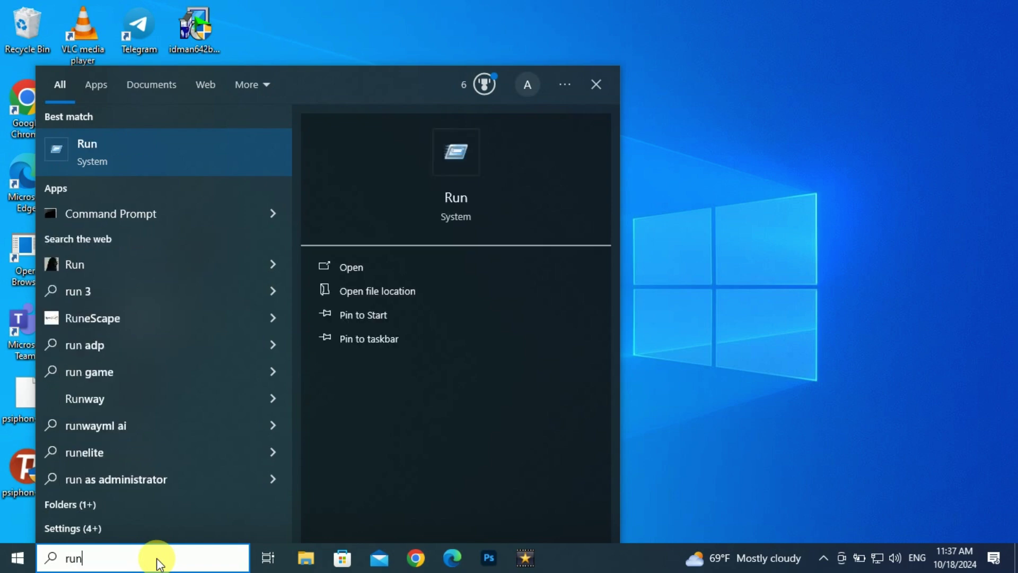
click(161, 143)
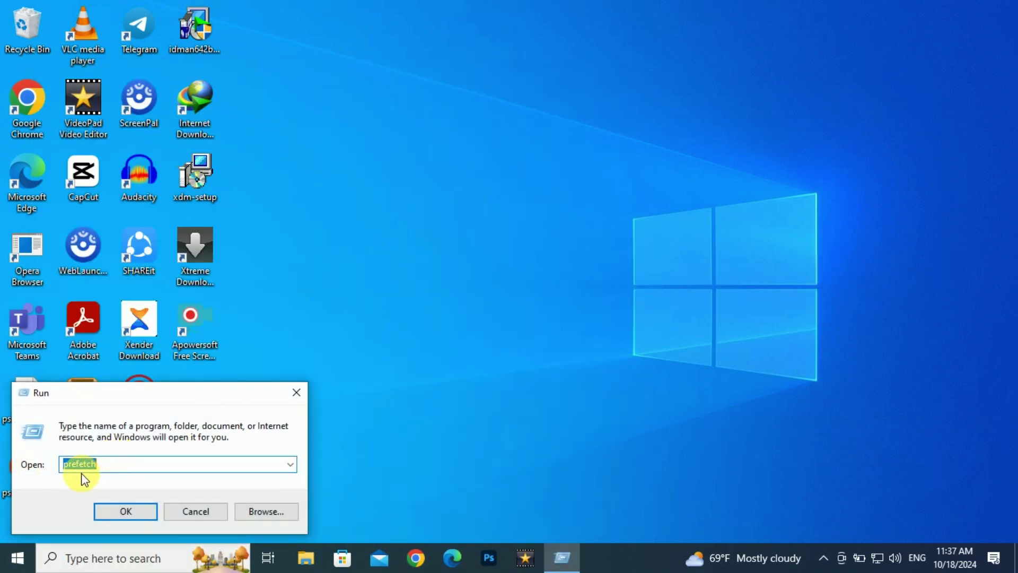
Run the command "prefetch" to open the Windows Prefetch folder, granting permanent access to it.
click(113, 467)
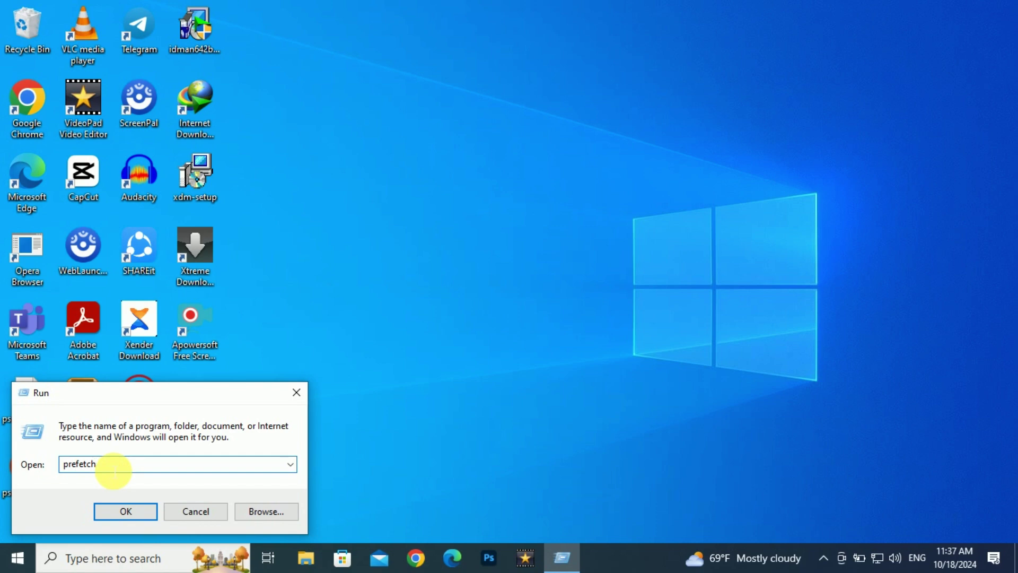
key(BackSpace)
key(BackSpace)
key(BackSpace)
key(BackSpace)
key(BackSpace)
key(BackSpace)
key(BackSpace)
key(BackSpace)
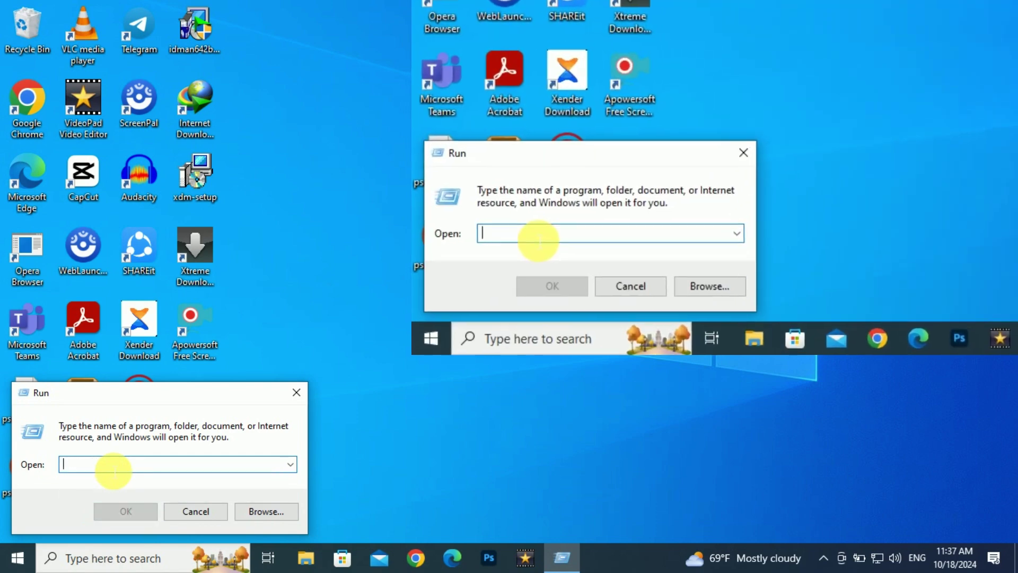
text(pre)
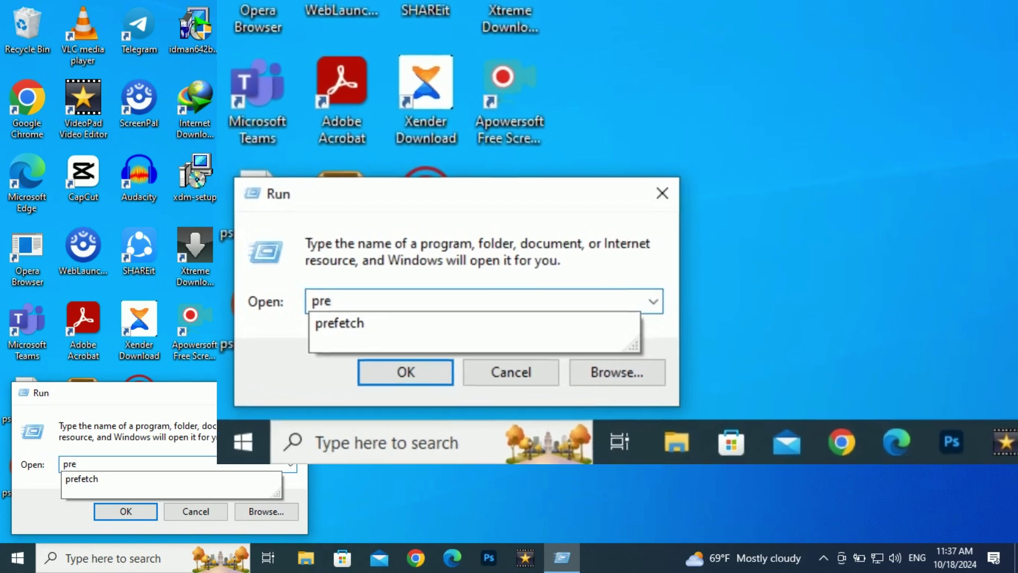
text(fetch)
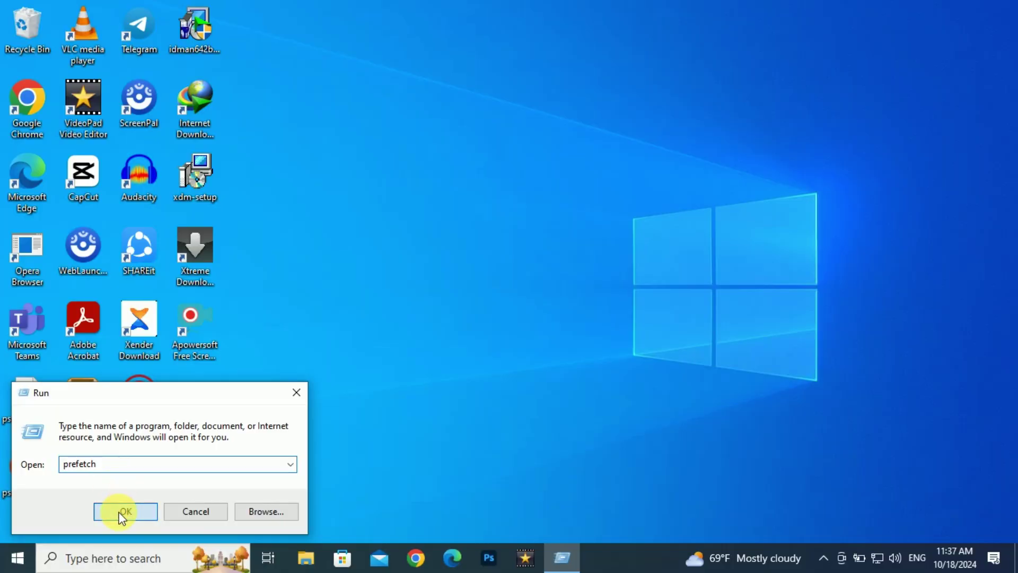
click(122, 513)
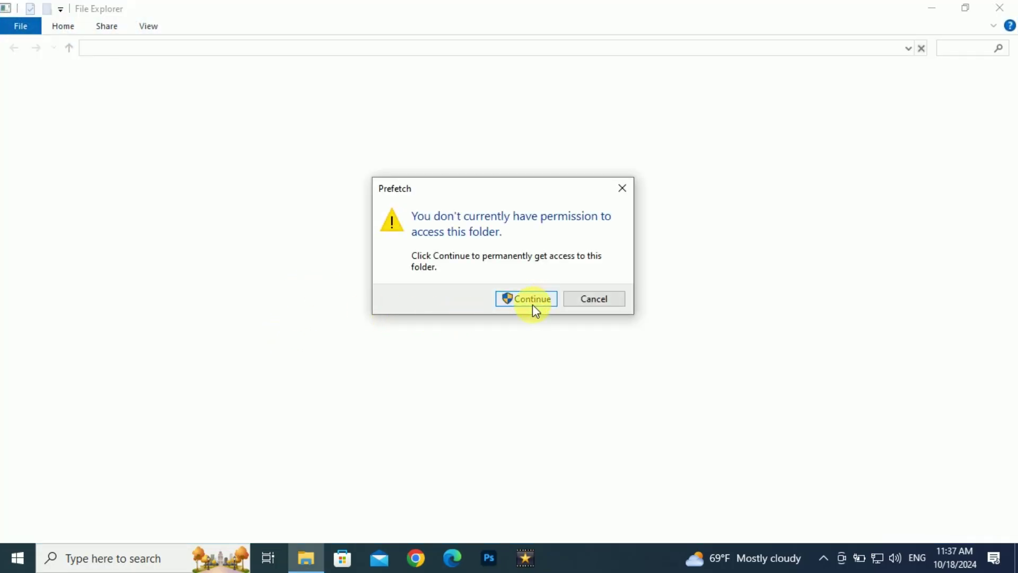
click(533, 298)
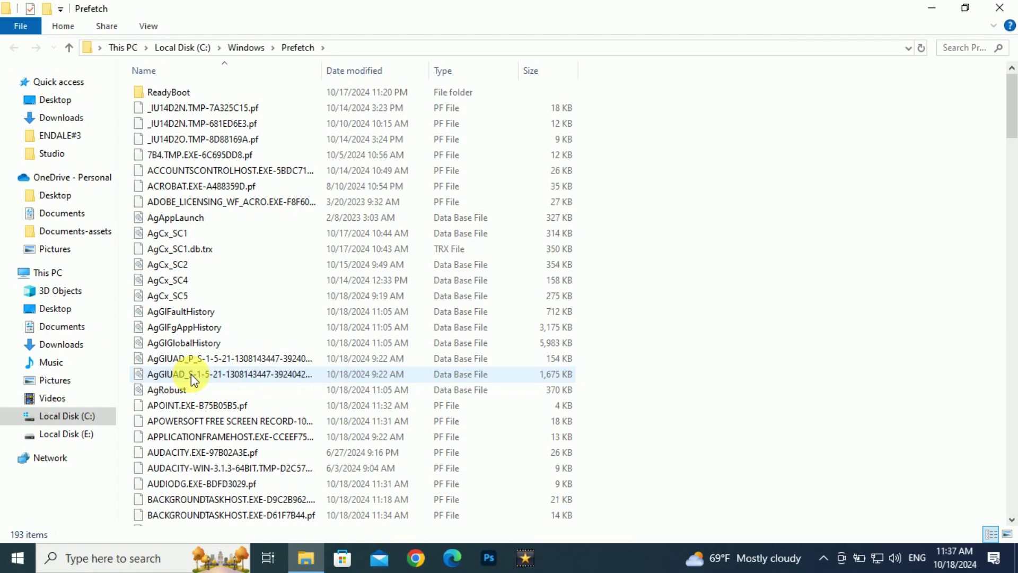
Permanently delete all items in the Prefetch folder, skipping the file that is in use.
click(196, 268)
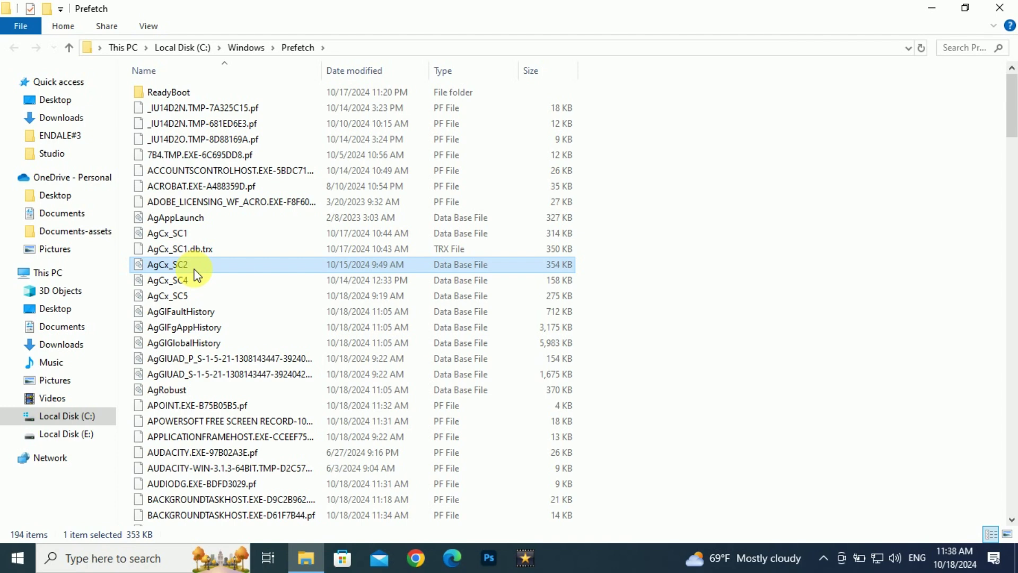
key(ctrl+a)
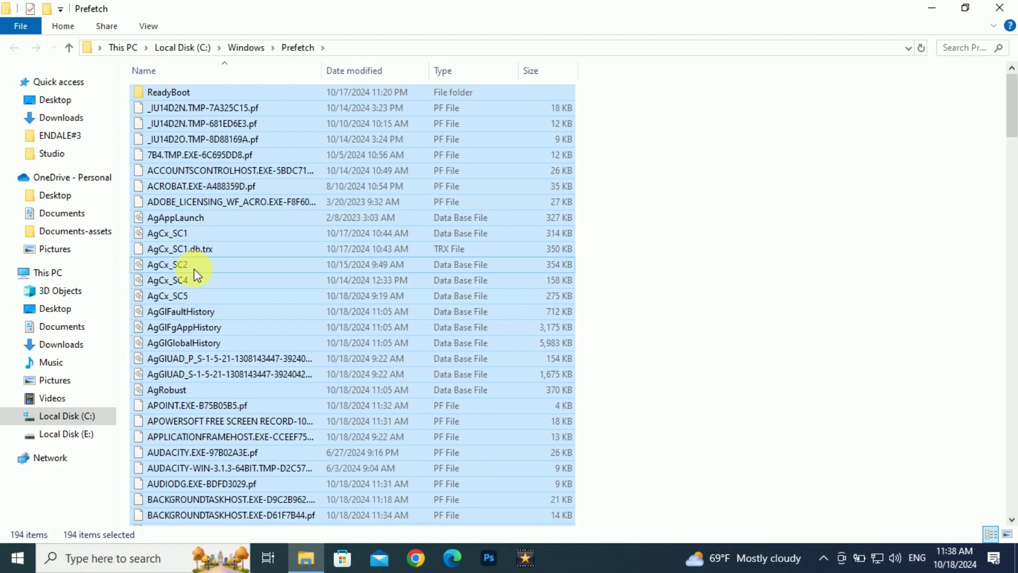
key(shift+Delete)
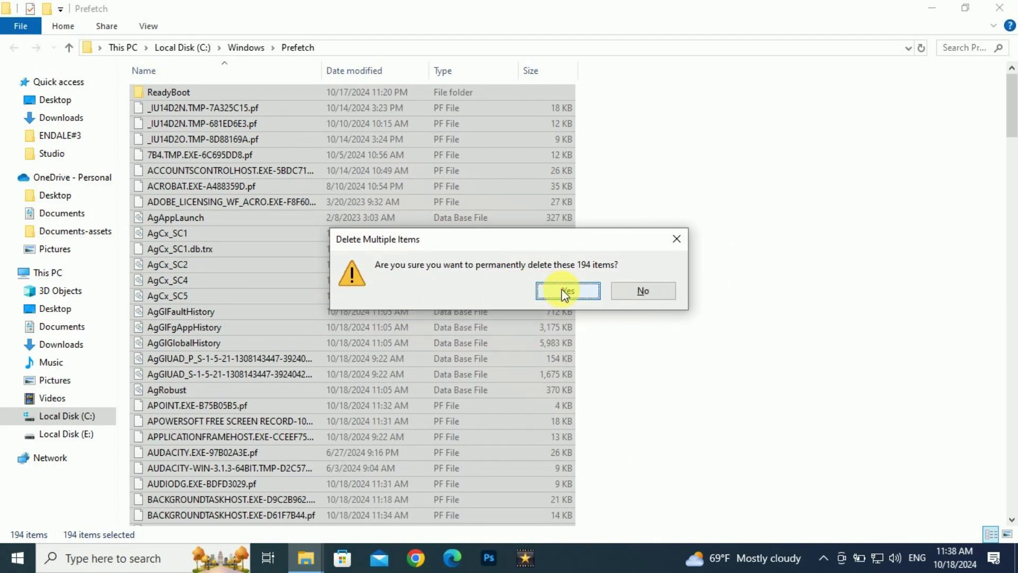
click(562, 289)
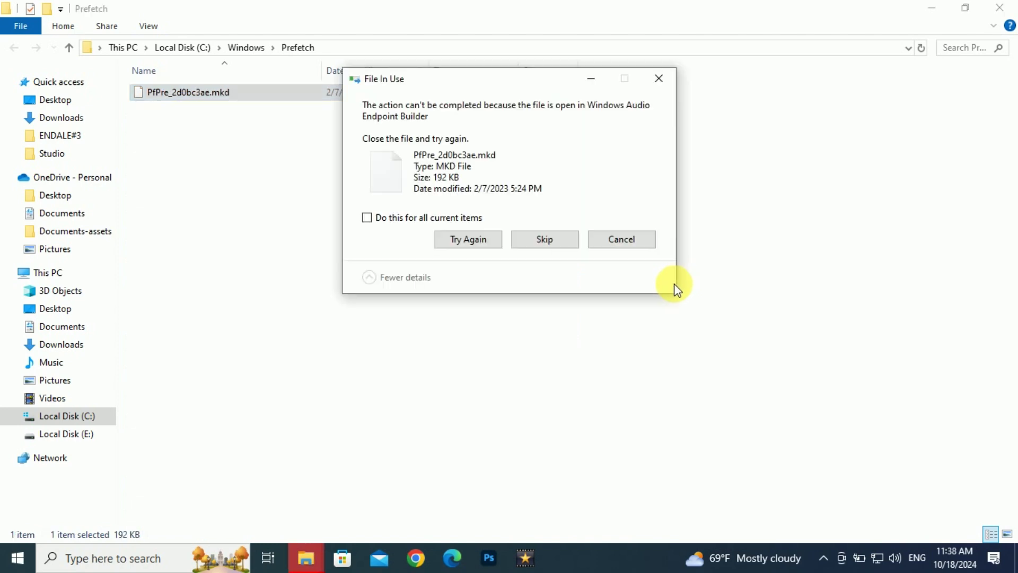
click(560, 245)
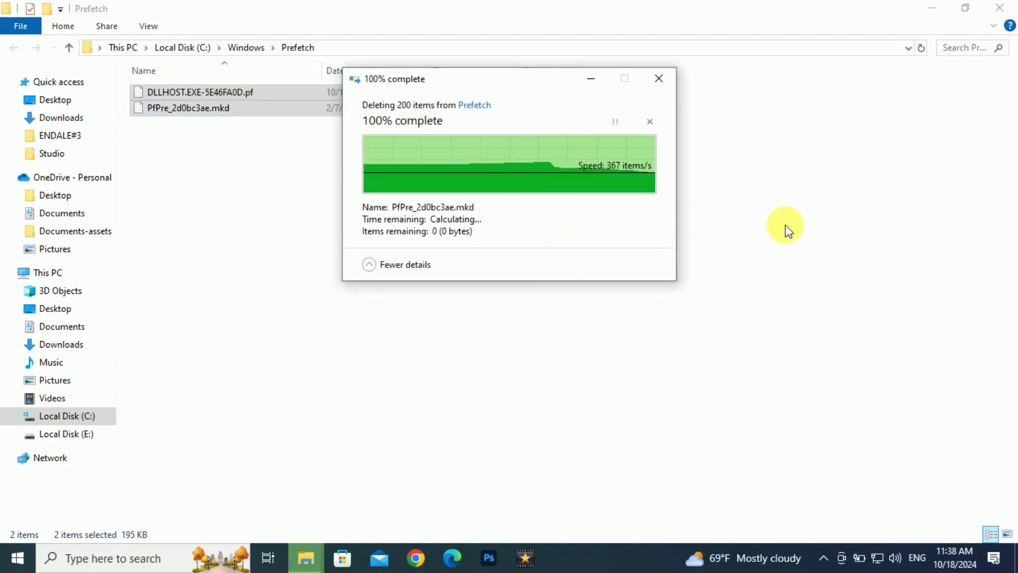
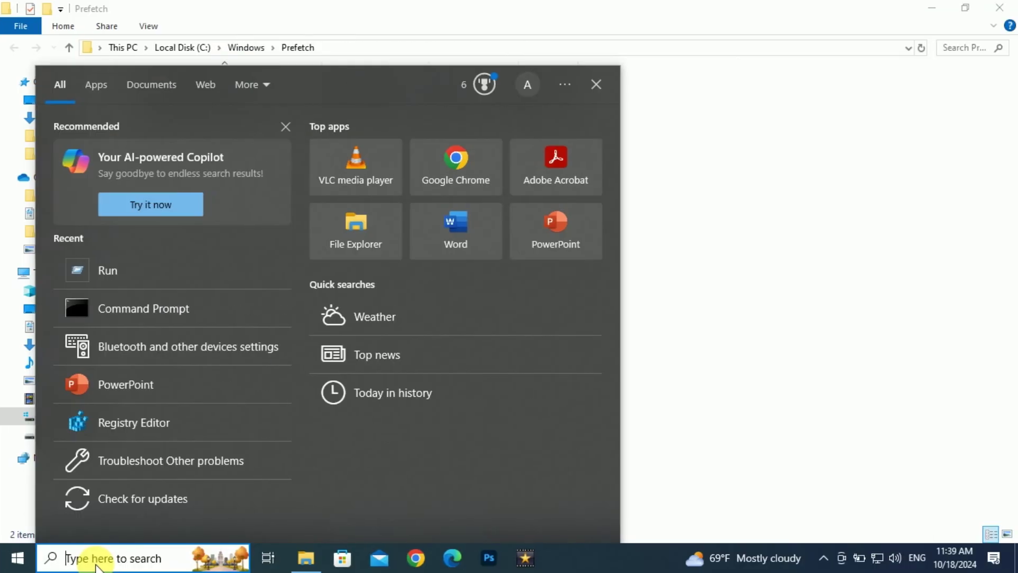
Open the Windows Temp folder by running the command "temp" from the Run dialog, granting permanent access to the folder.
text(ru)
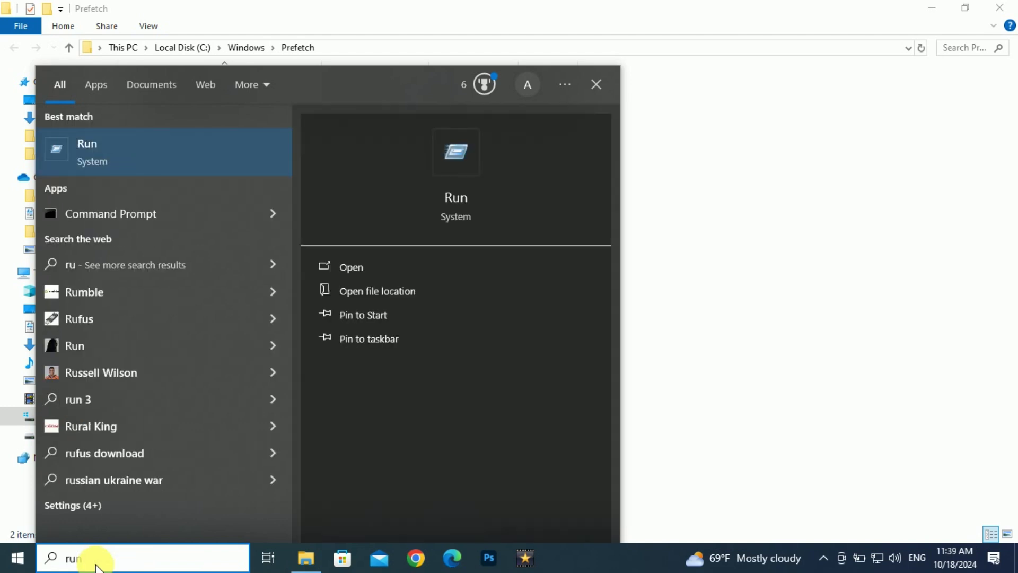
click(116, 141)
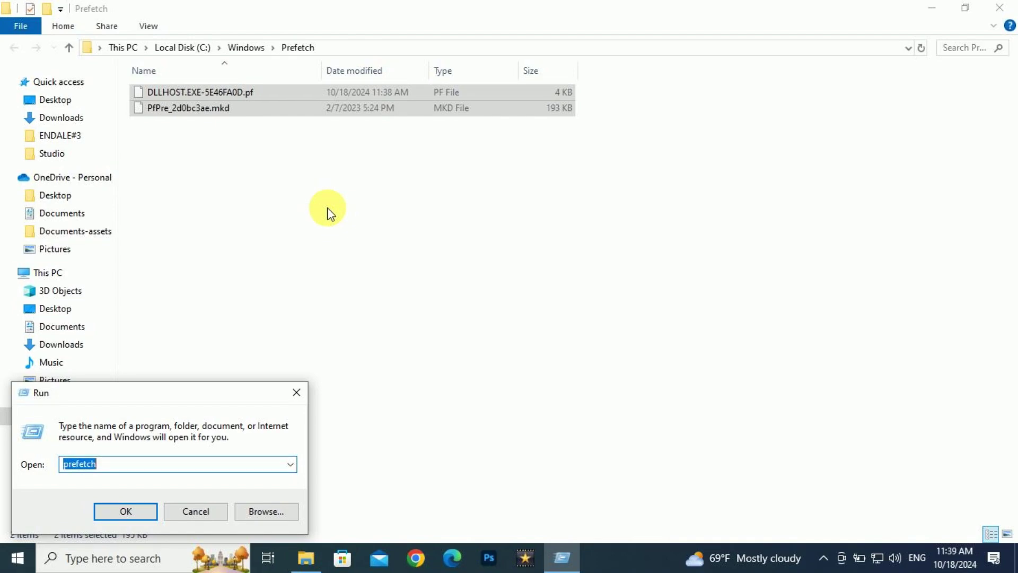
click(113, 467)
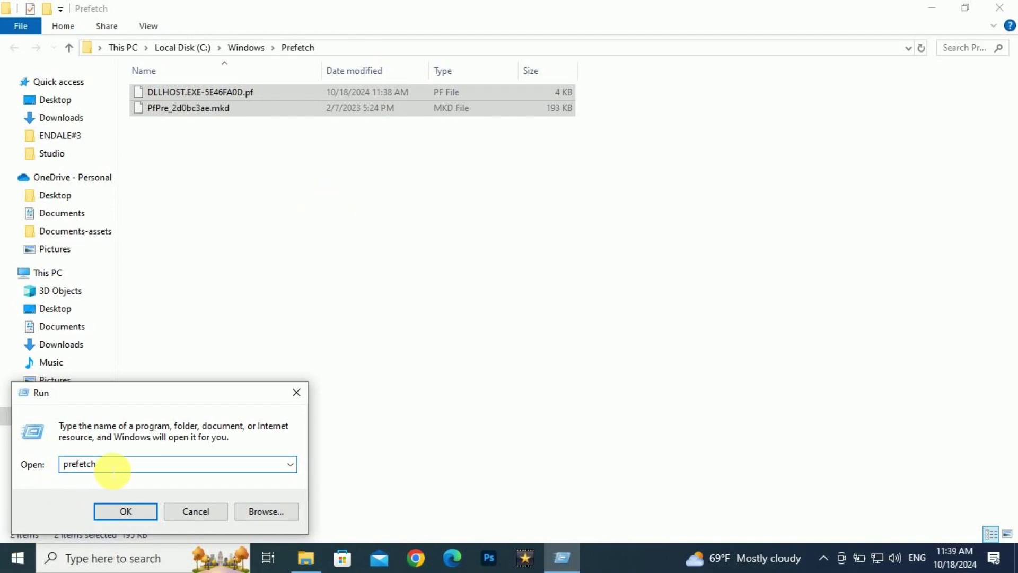
drag(113, 470, 63, 475)
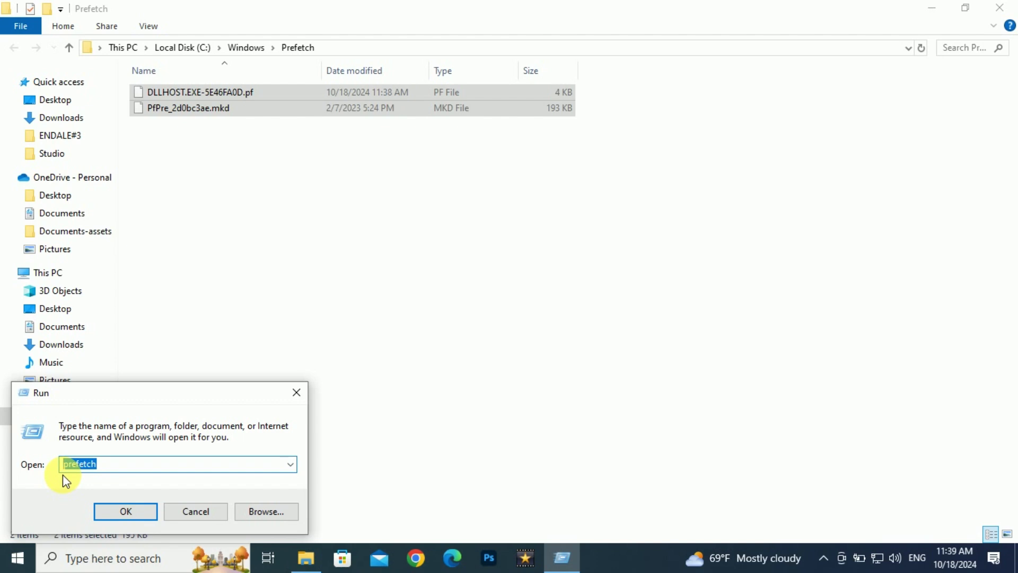
text(temp)
key(Return)
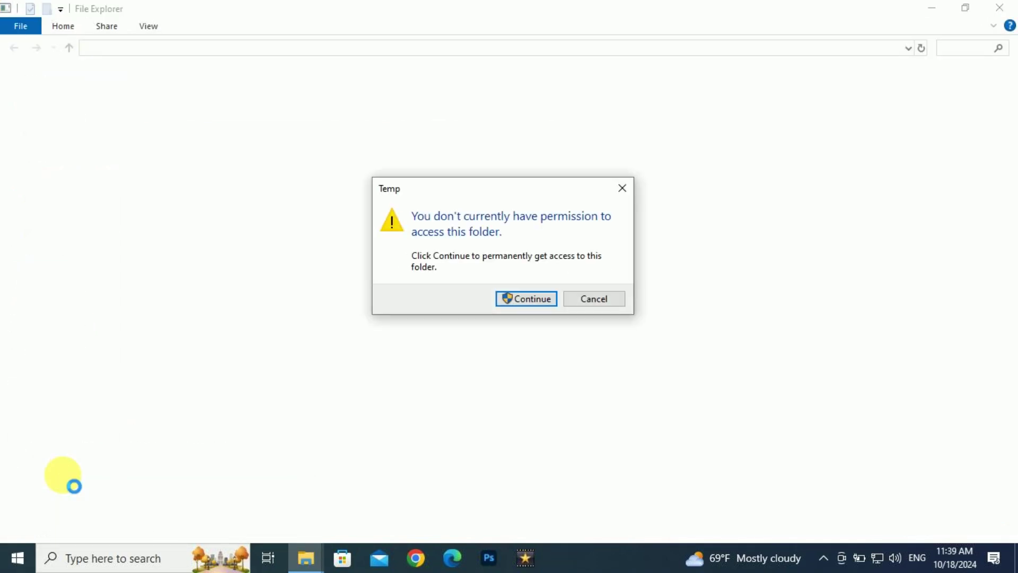
click(526, 300)
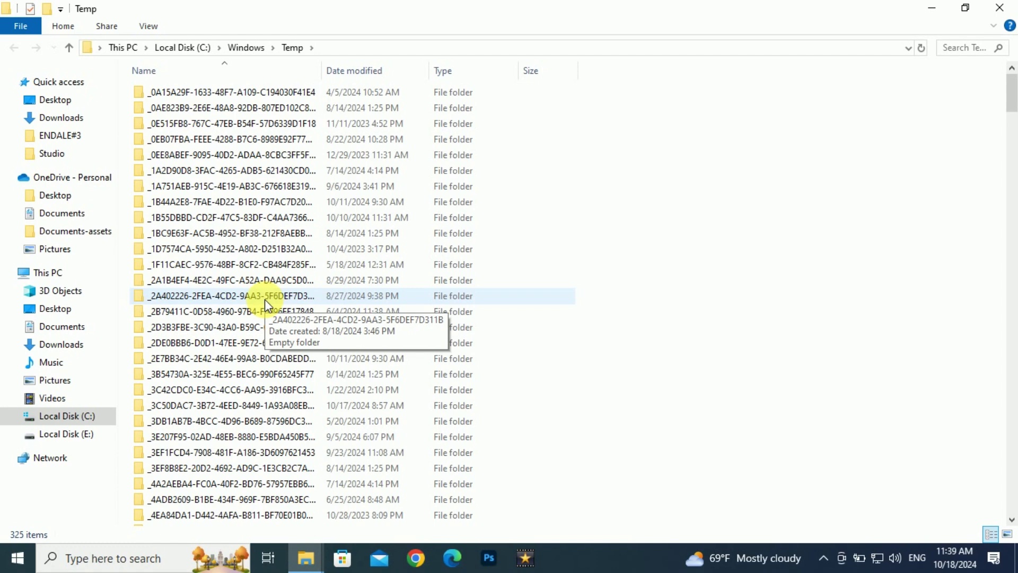
Permanently delete everything in the Windows Temp folder, allowing administrator permission once, then skipping the in-use file and all remaining access-denied items.
click(261, 285)
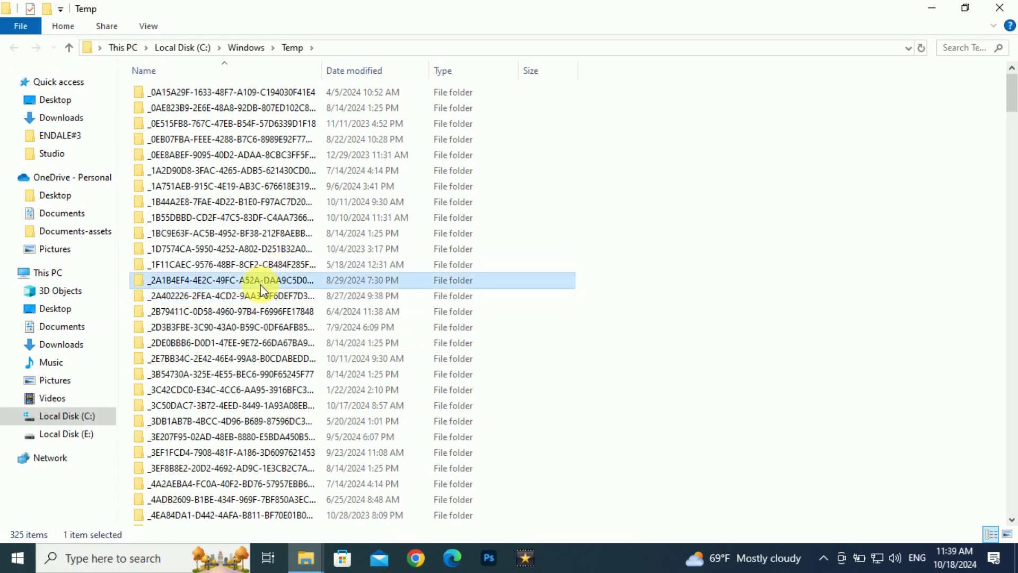
key(ctrl+a)
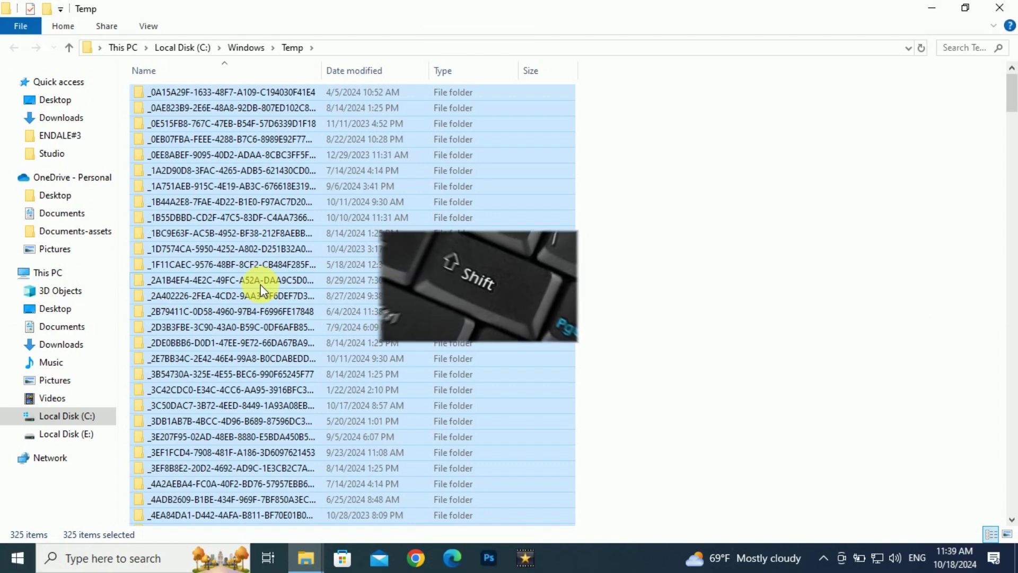
key(shift+Delete)
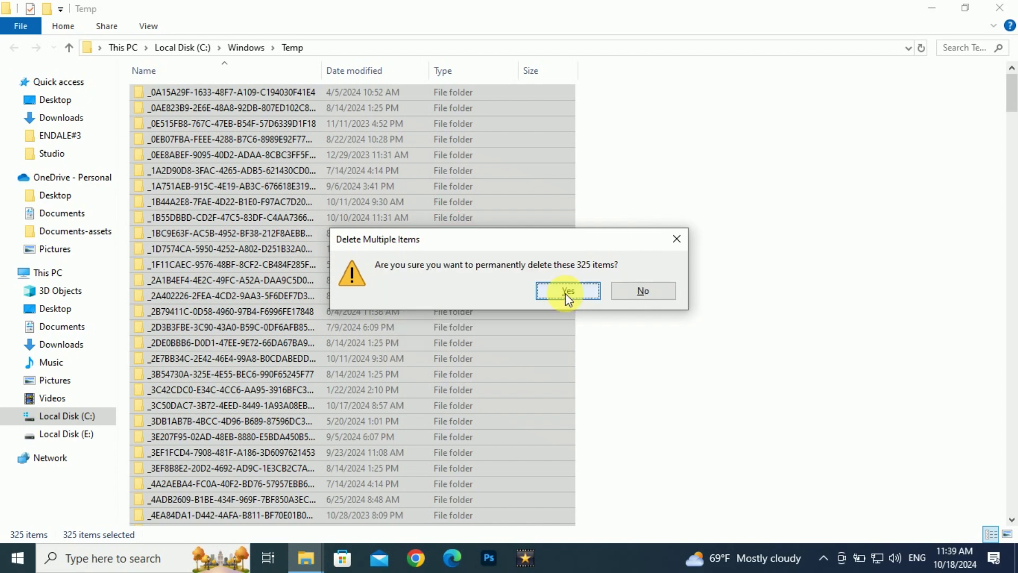
click(567, 290)
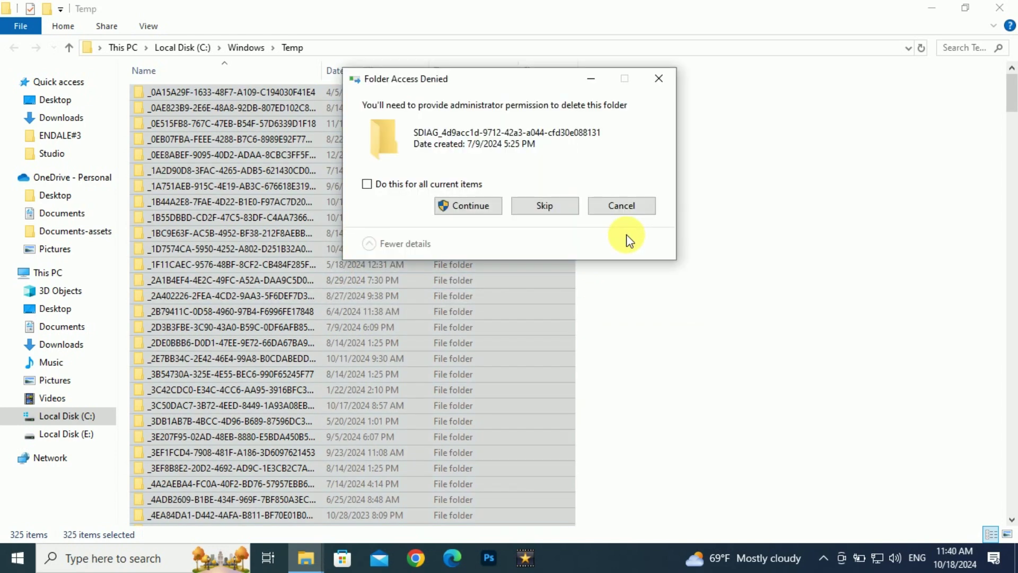
click(470, 206)
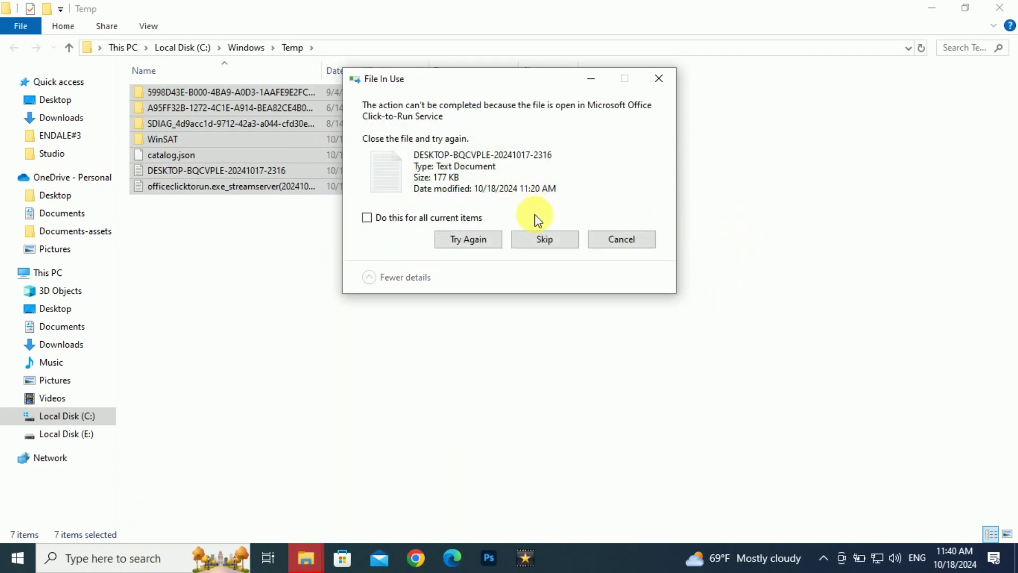
click(541, 241)
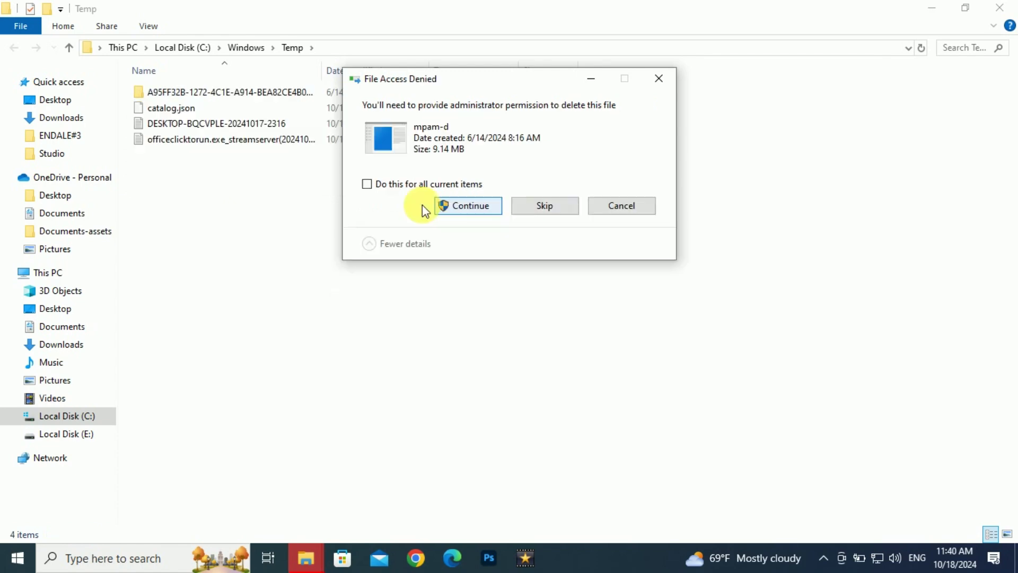
click(367, 185)
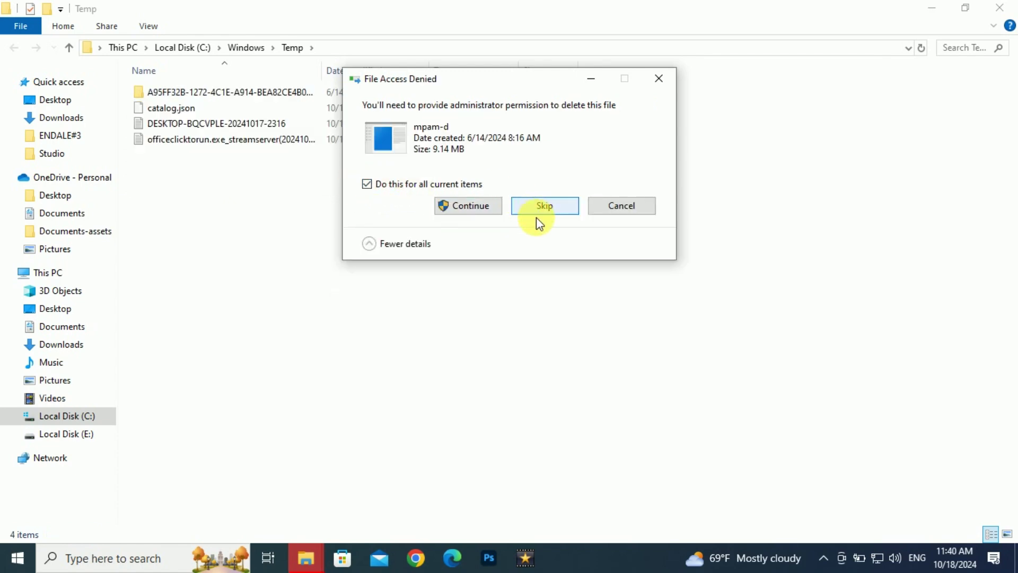
click(538, 209)
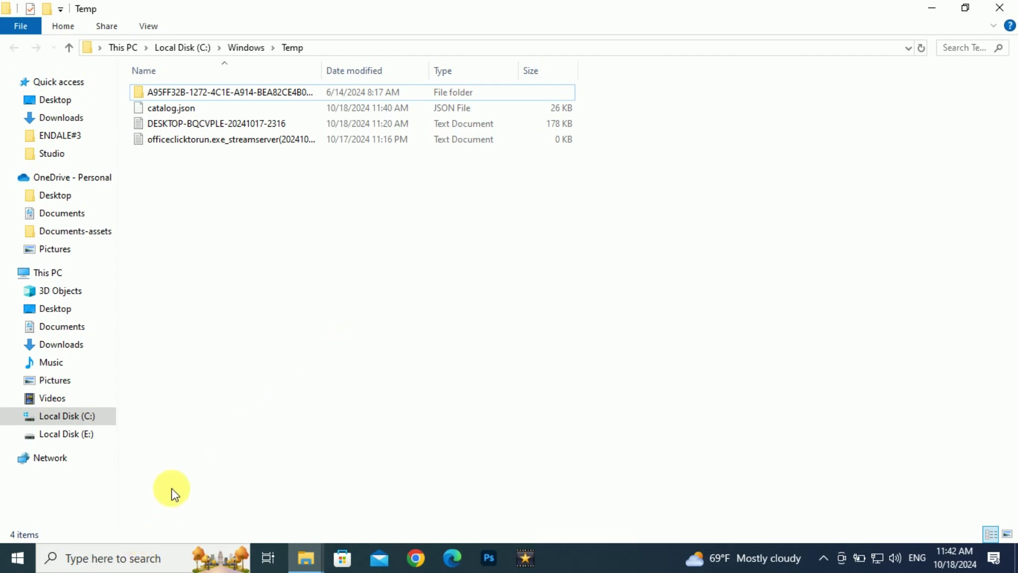
Open the user's own temporary files folder by running "%temp%" from the Run dialog.
key(super+r)
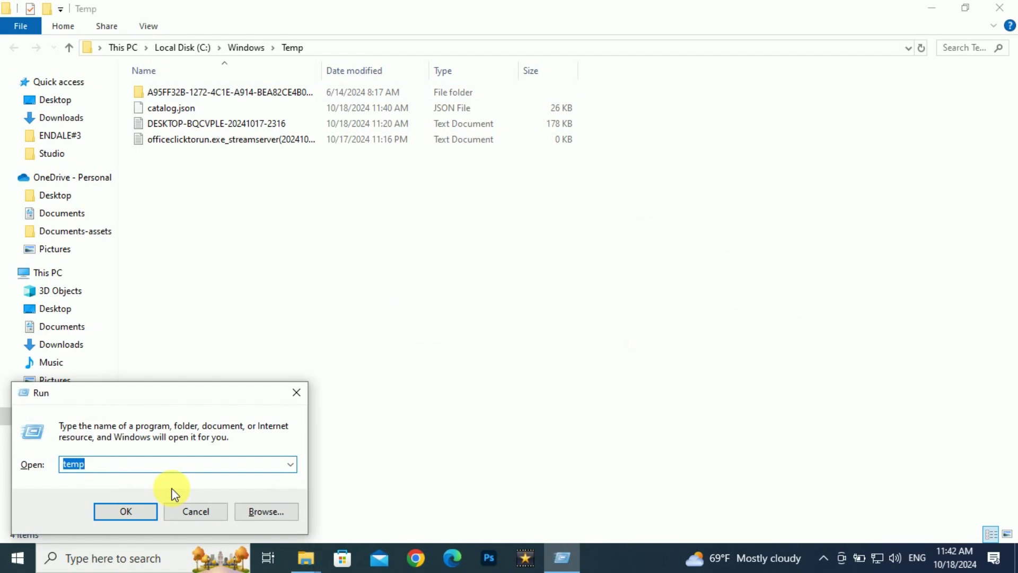
text(%t)
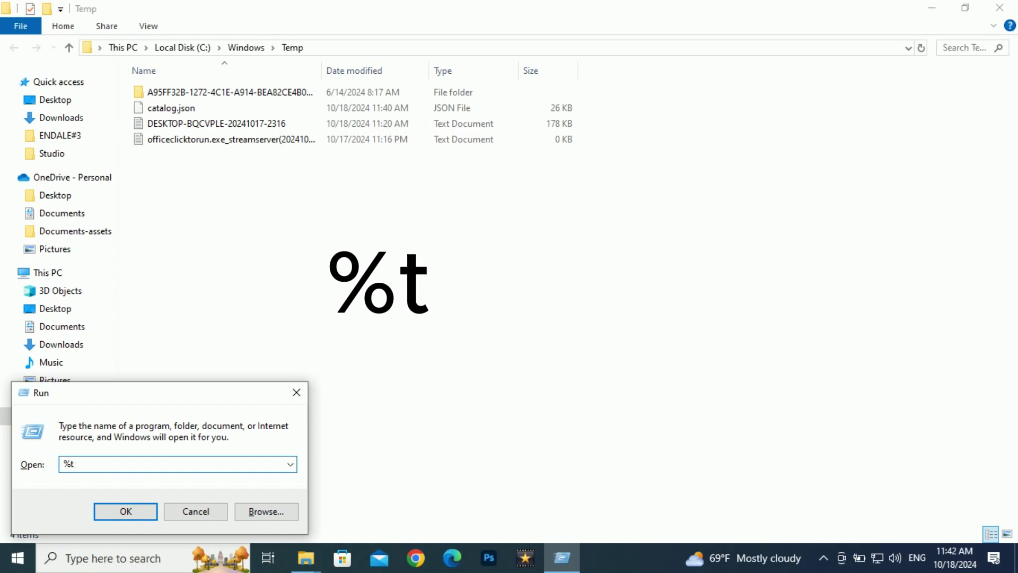
text(emp)
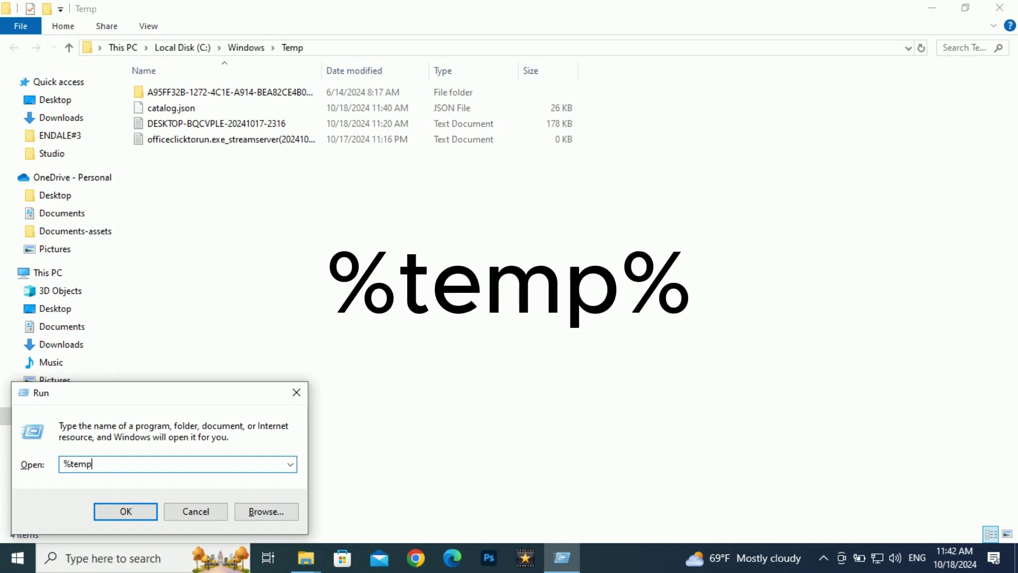
text(%%)
click(113, 515)
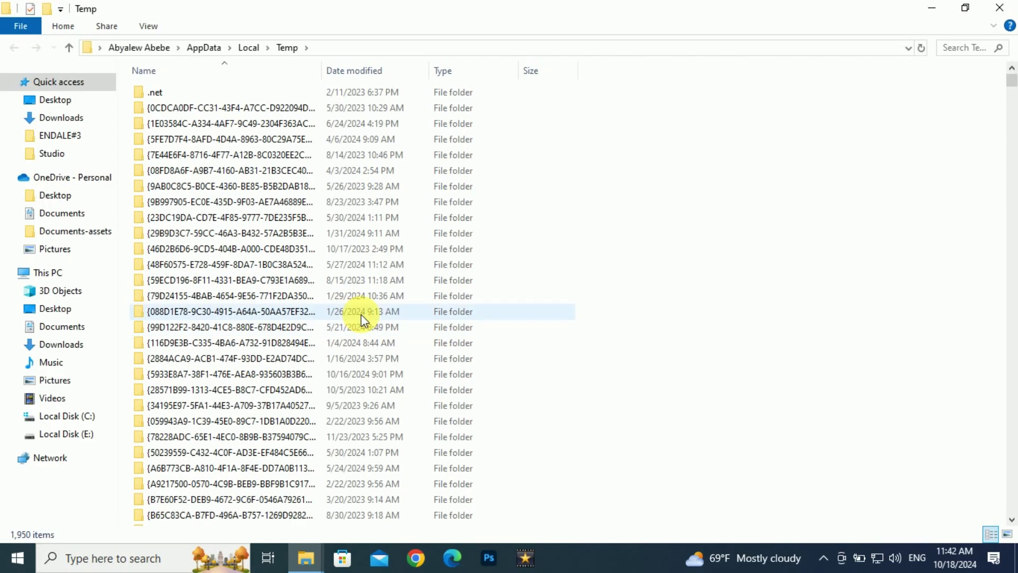
Permanently delete everything in the user's temporary files folder, skipping all items that are in use.
click(193, 311)
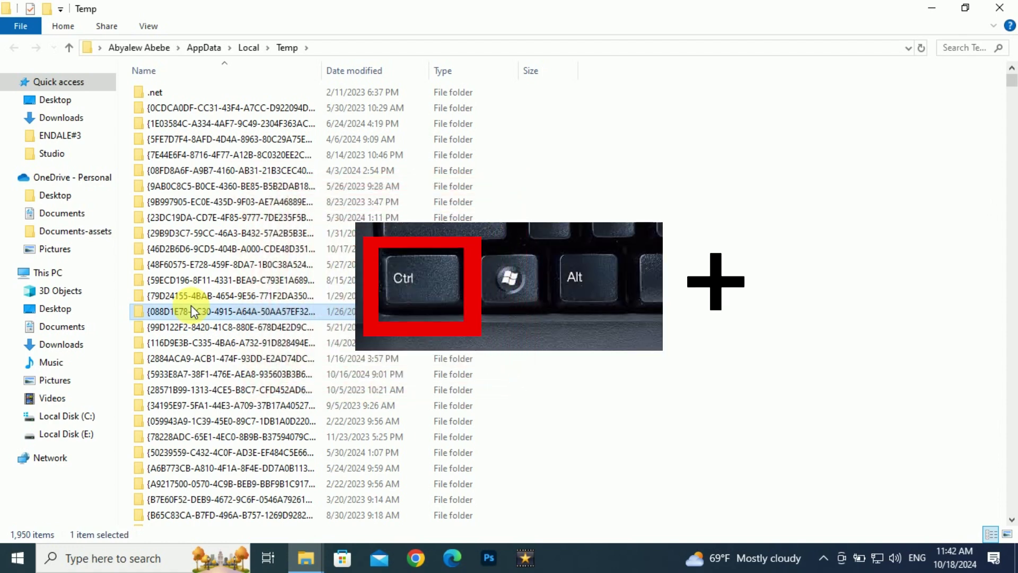
key(ctrl+a)
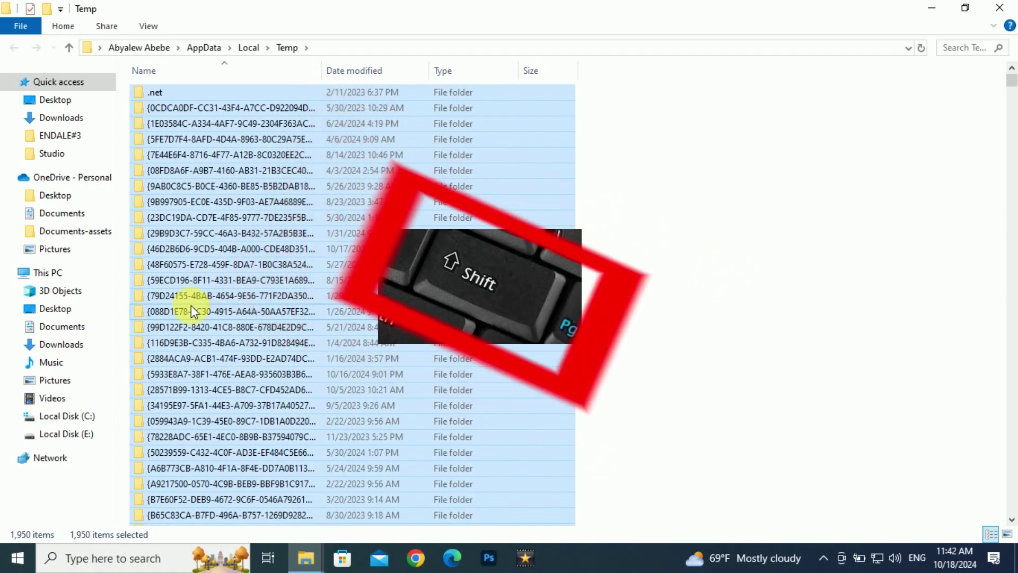
key(shift+Delete)
key(Return)
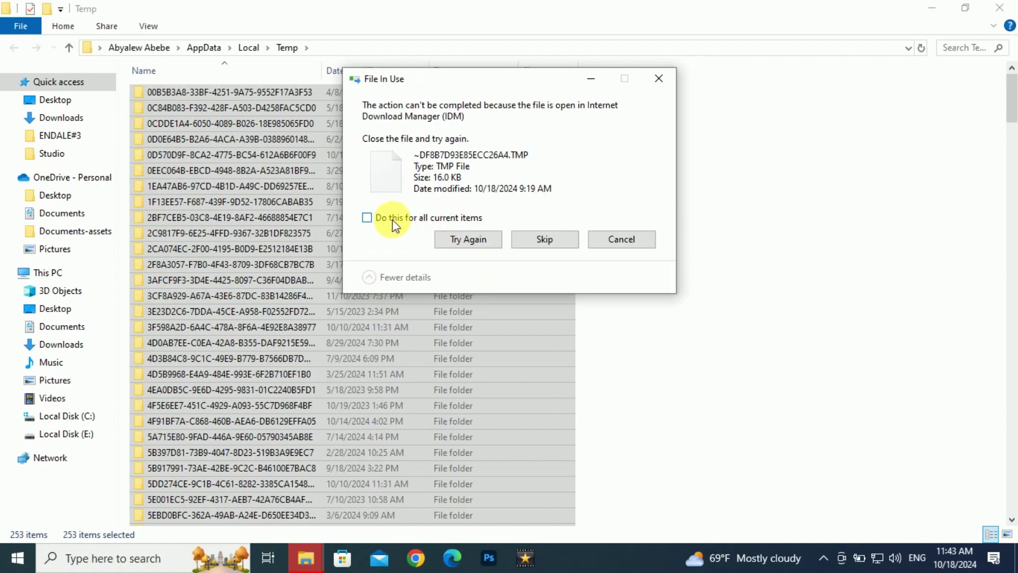
click(368, 218)
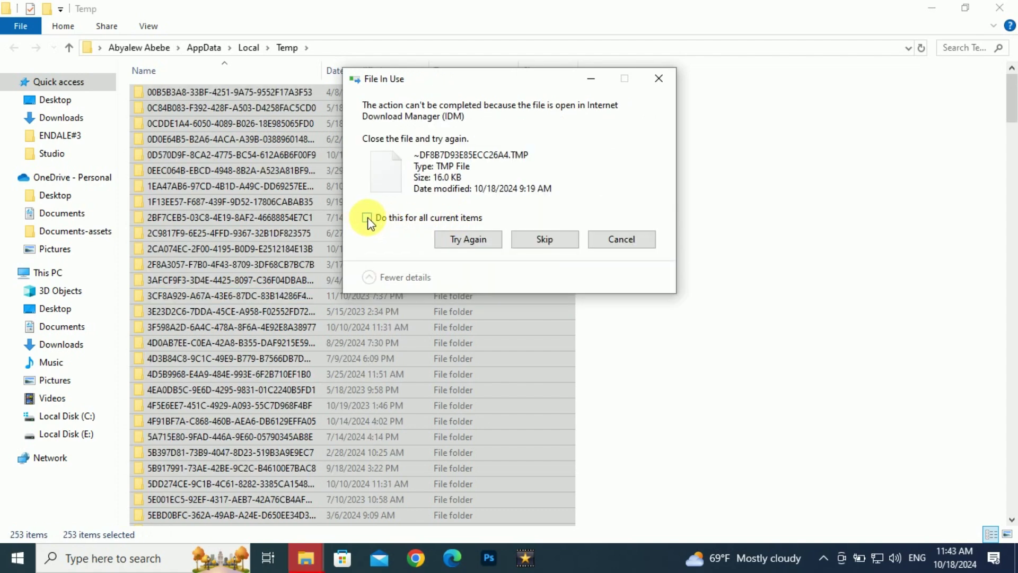
click(523, 234)
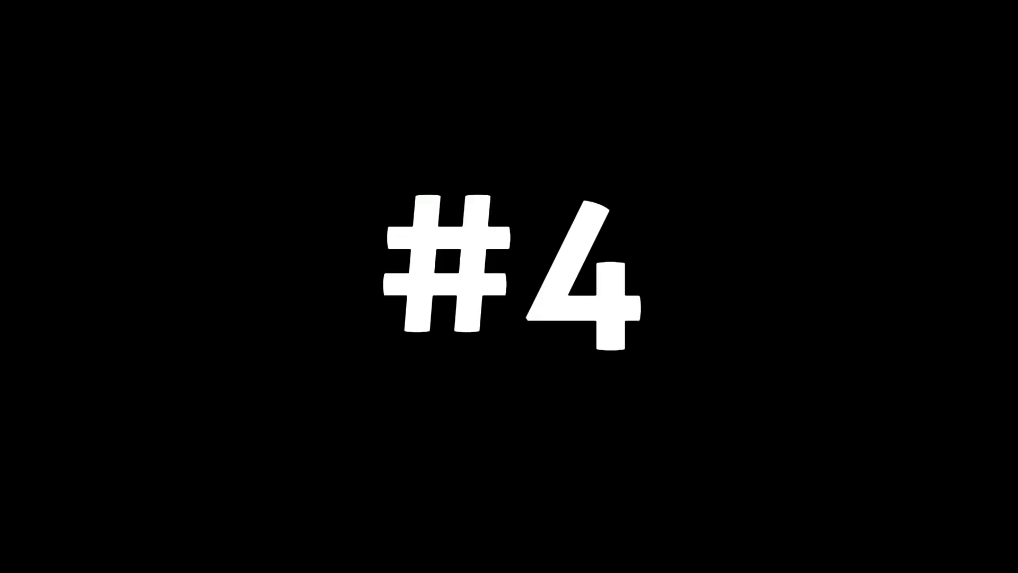
Start Disk Cleanup for drive C: by running "cleanmgr" from the Run dialog.
click(95, 556)
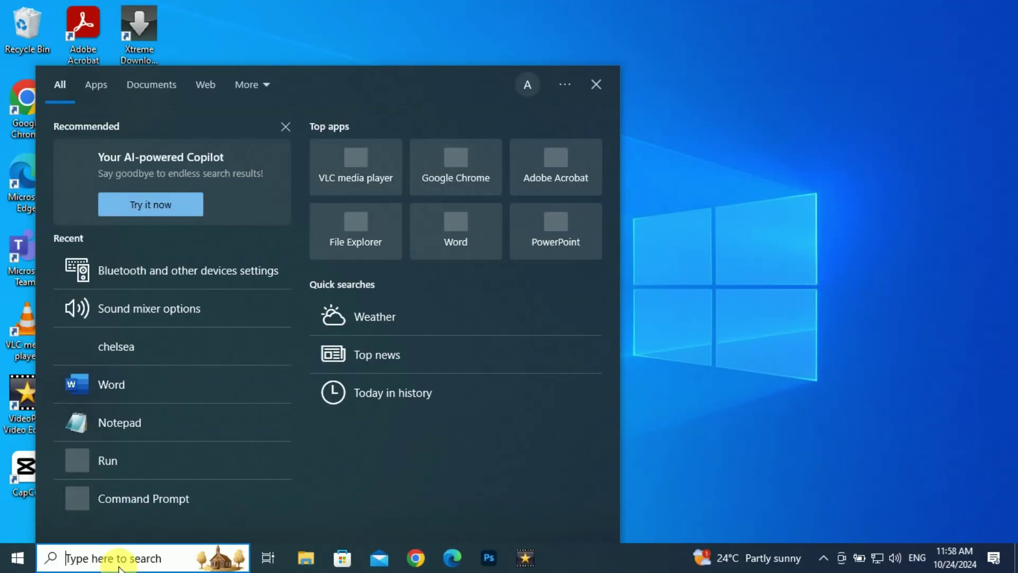
text(run)
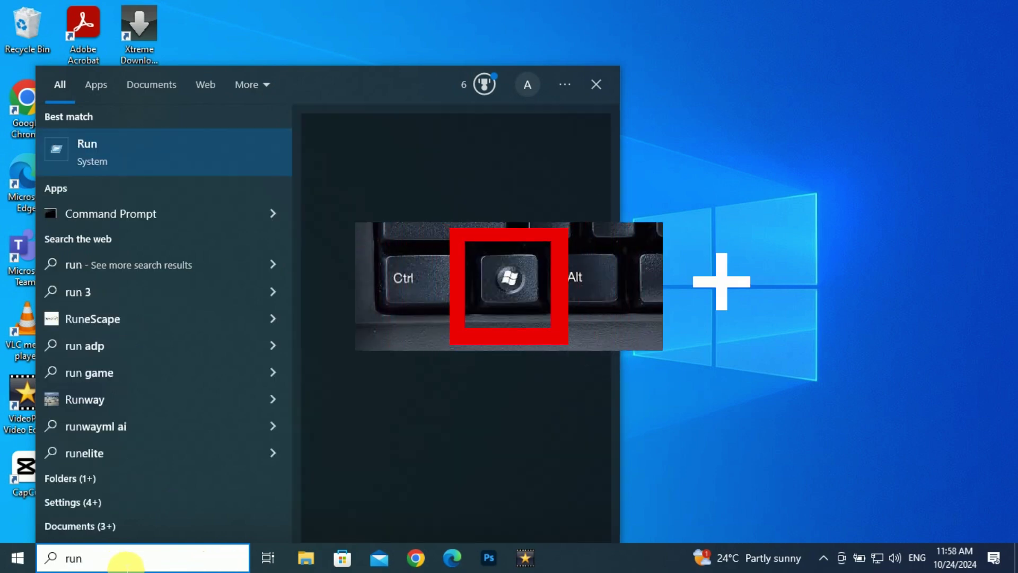
click(139, 141)
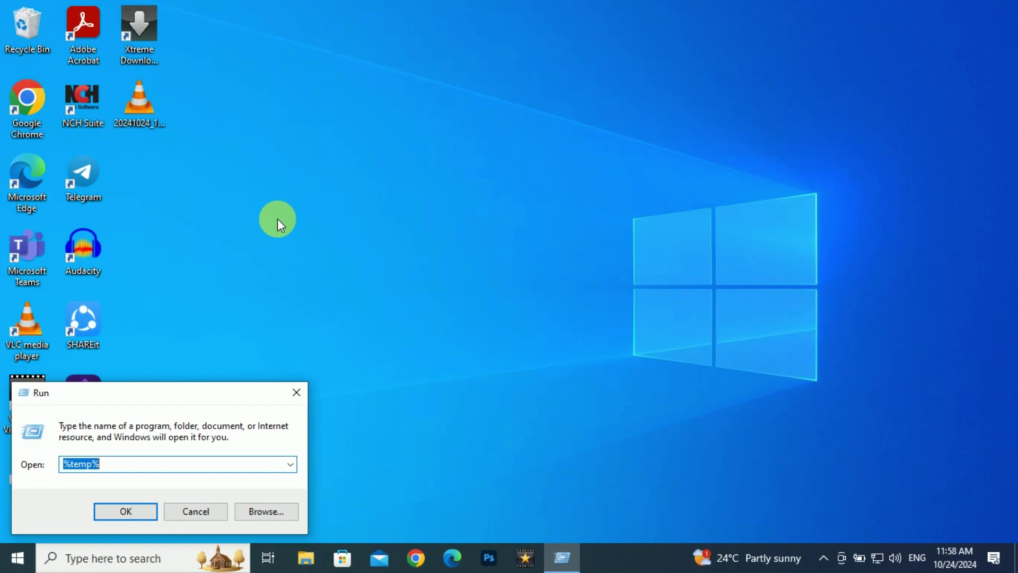
text(cleanm)
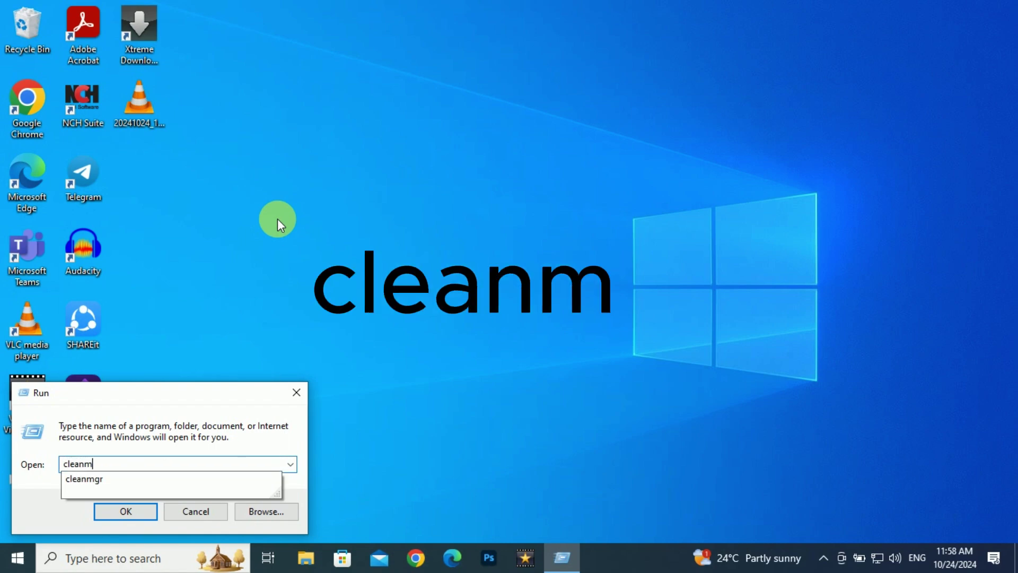
text(gr)
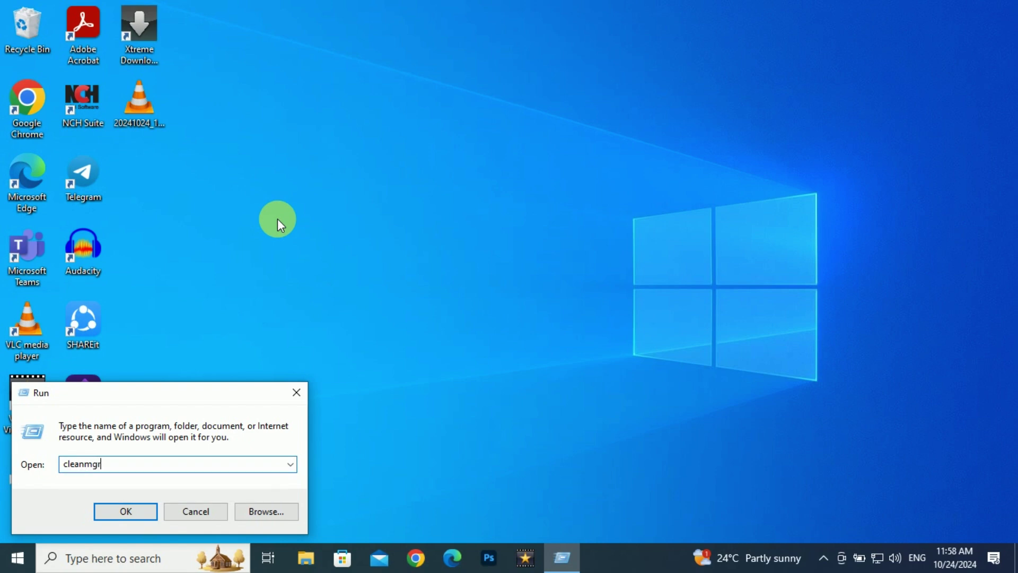
click(125, 511)
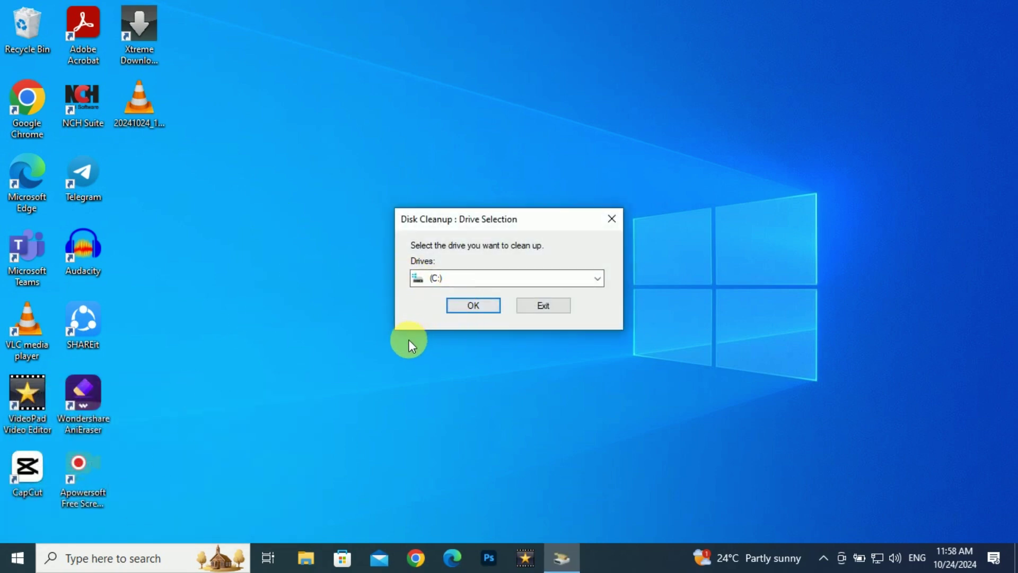
click(474, 308)
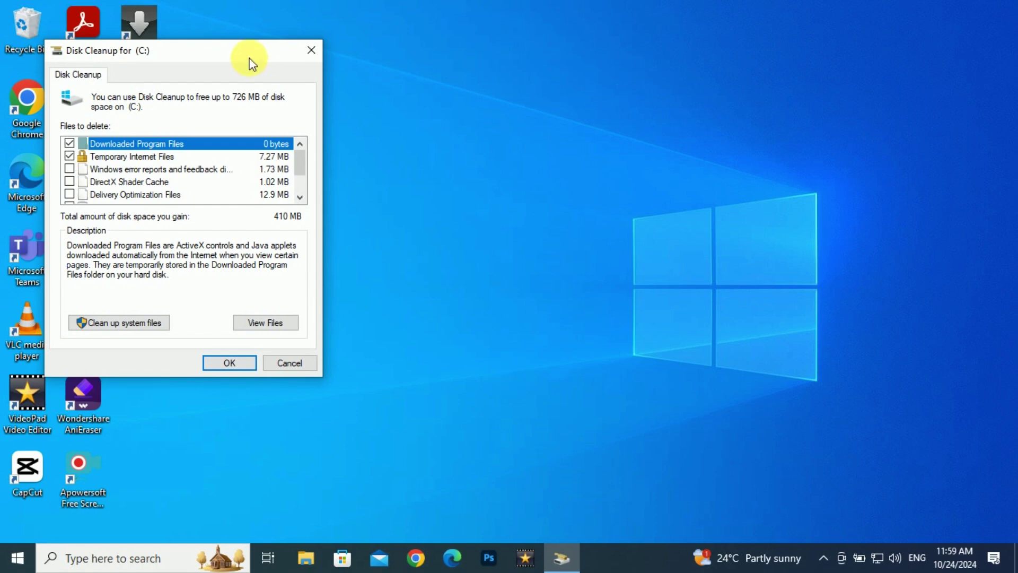
Mark Windows error reports, DirectX Shader Cache, Delivery Optimization Files, Recycle Bin and Temporary files for deletion as well.
drag(233, 50, 556, 105)
scroll(523, 213, down, 1)
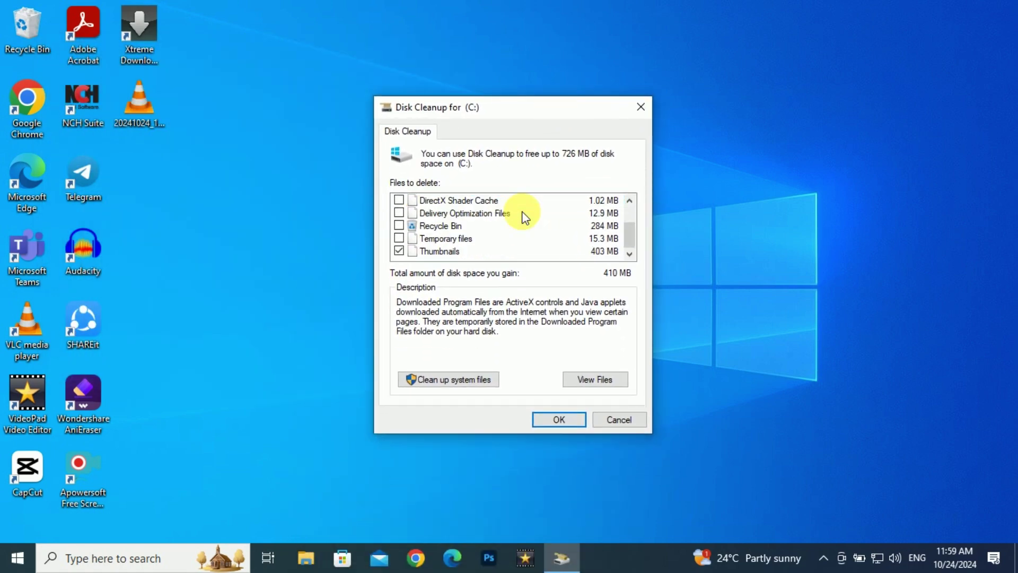
scroll(523, 216, up, 1)
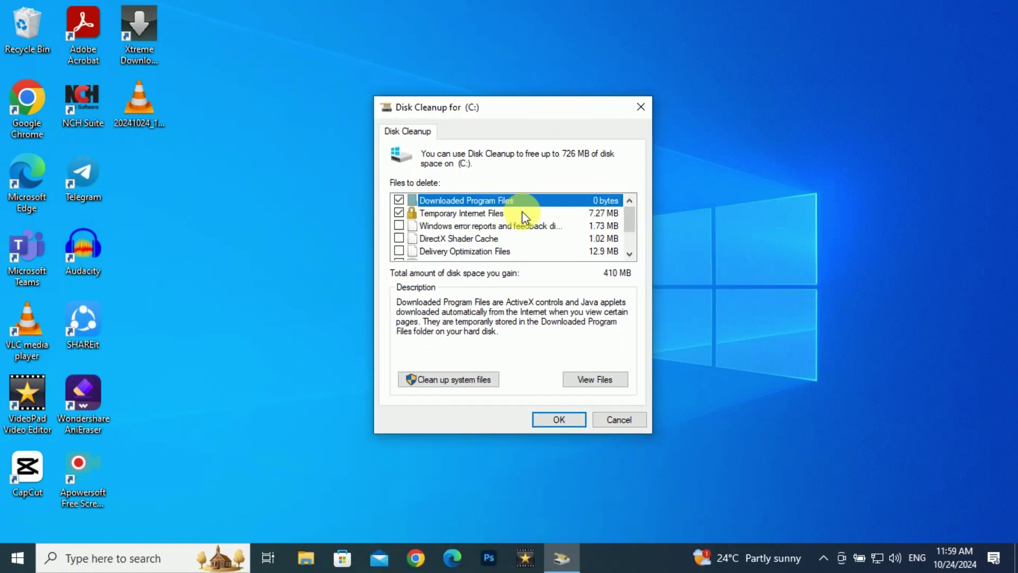
click(400, 227)
click(399, 251)
scroll(470, 222, down, 1)
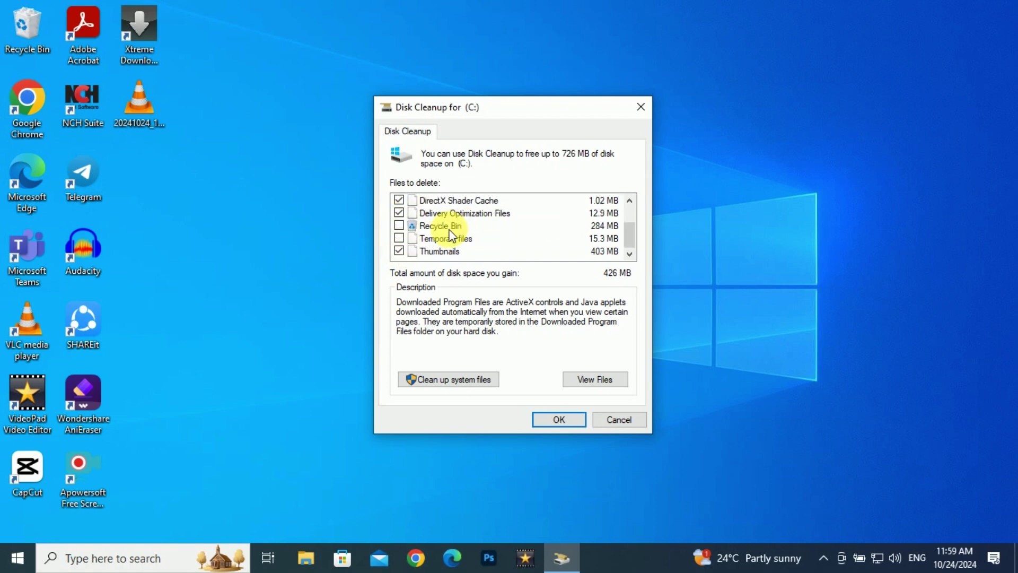
click(399, 226)
click(401, 239)
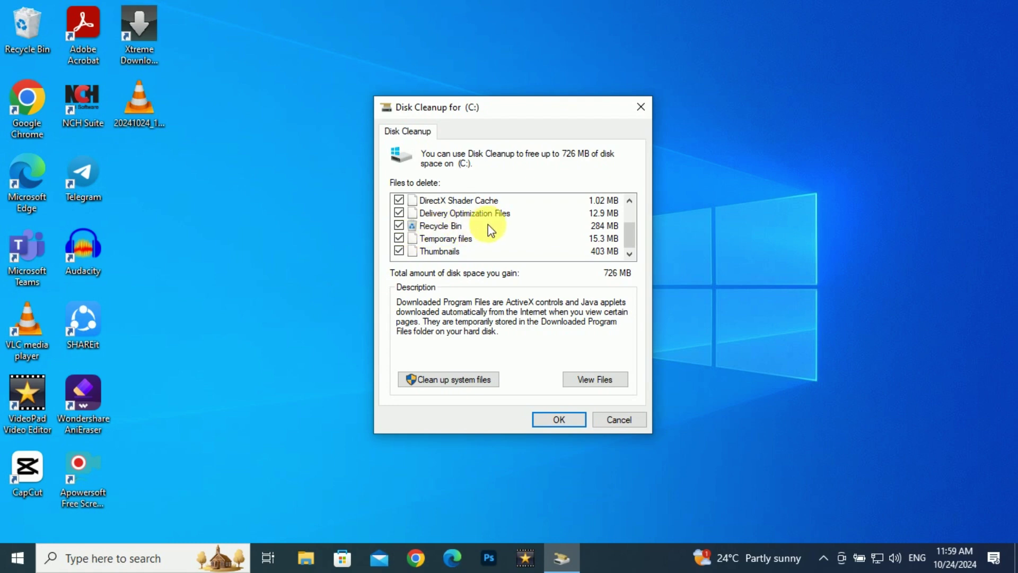
Rescan drive C: with system files included and permanently delete the file categories selected by default.
click(463, 380)
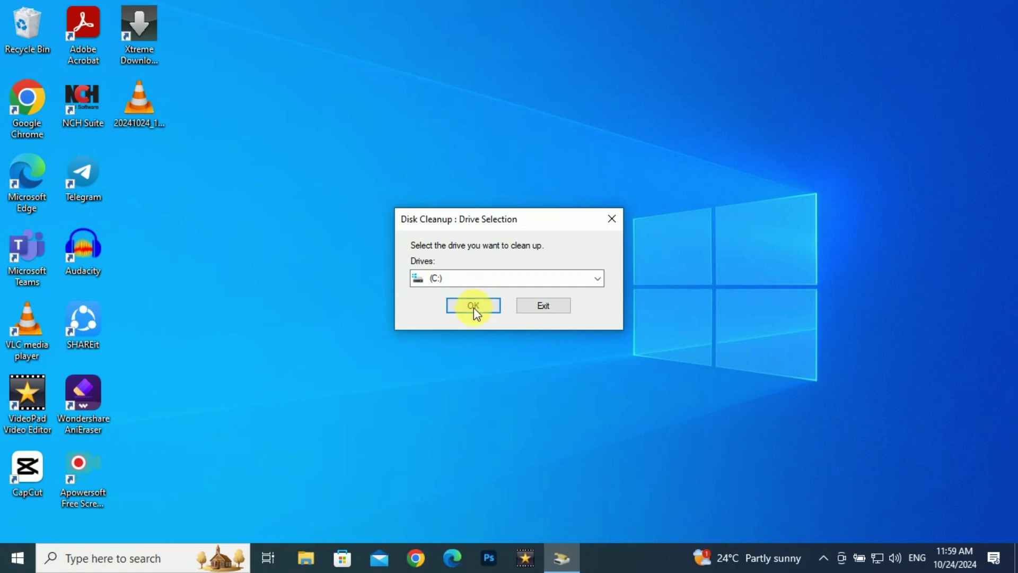
click(473, 306)
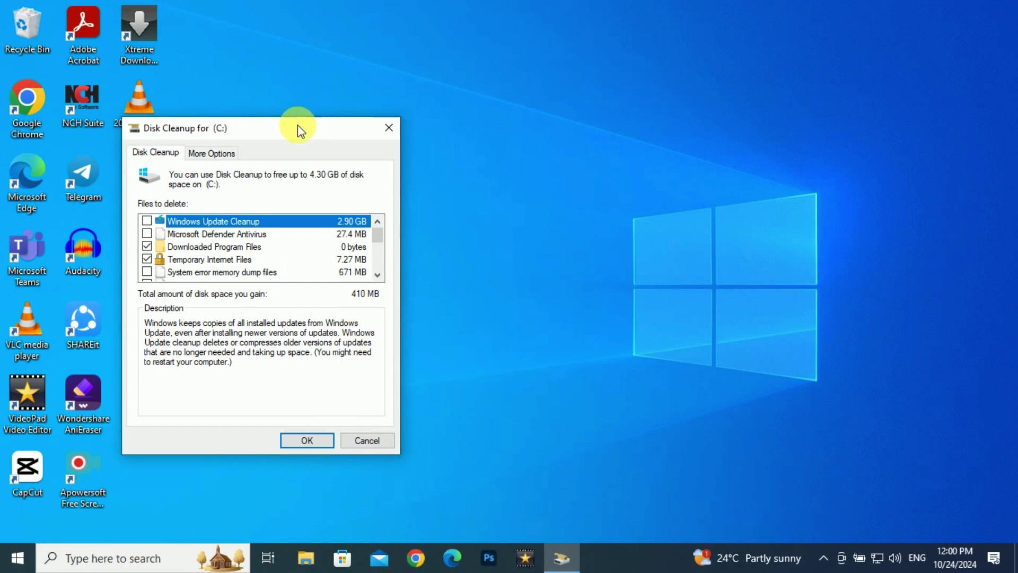
drag(297, 128, 533, 45)
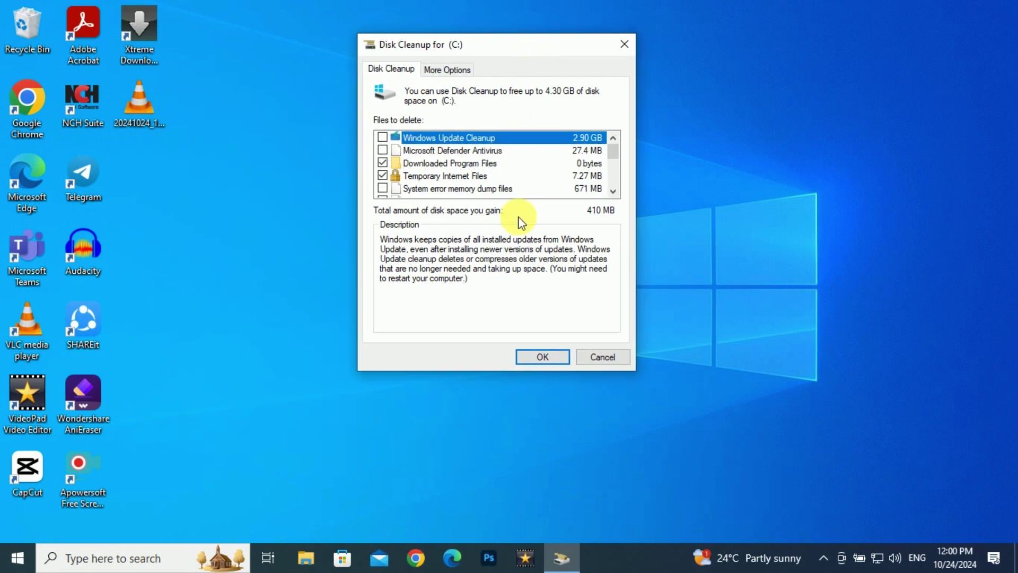
click(543, 357)
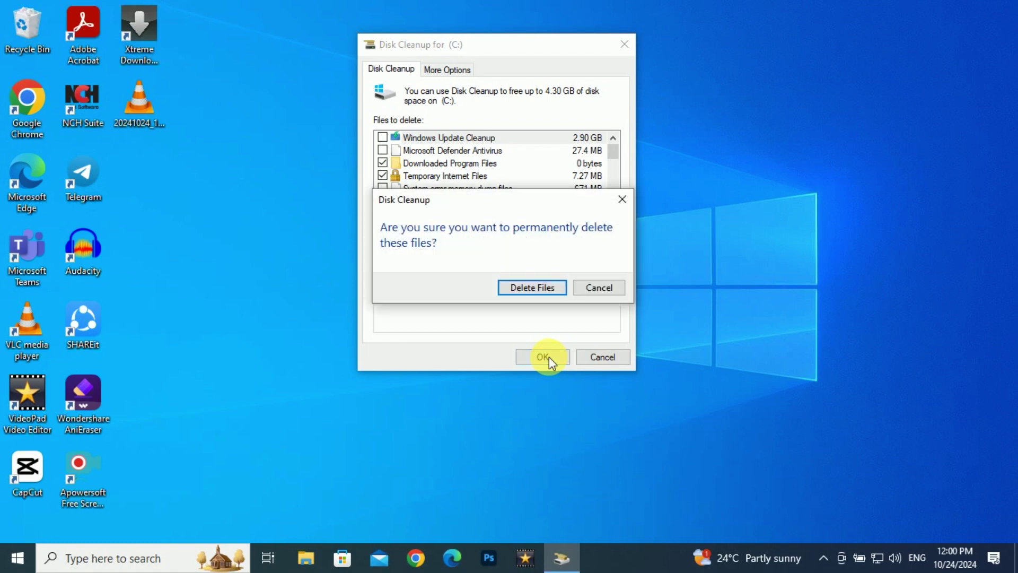
click(533, 287)
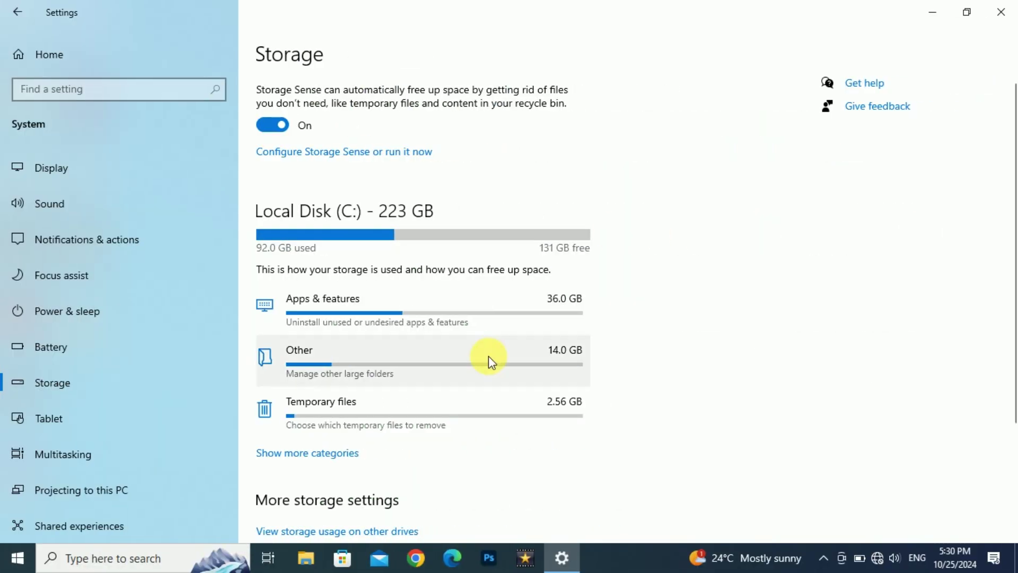
Examine the categories of removable temporary files on drive C: in the Storage settings.
click(266, 414)
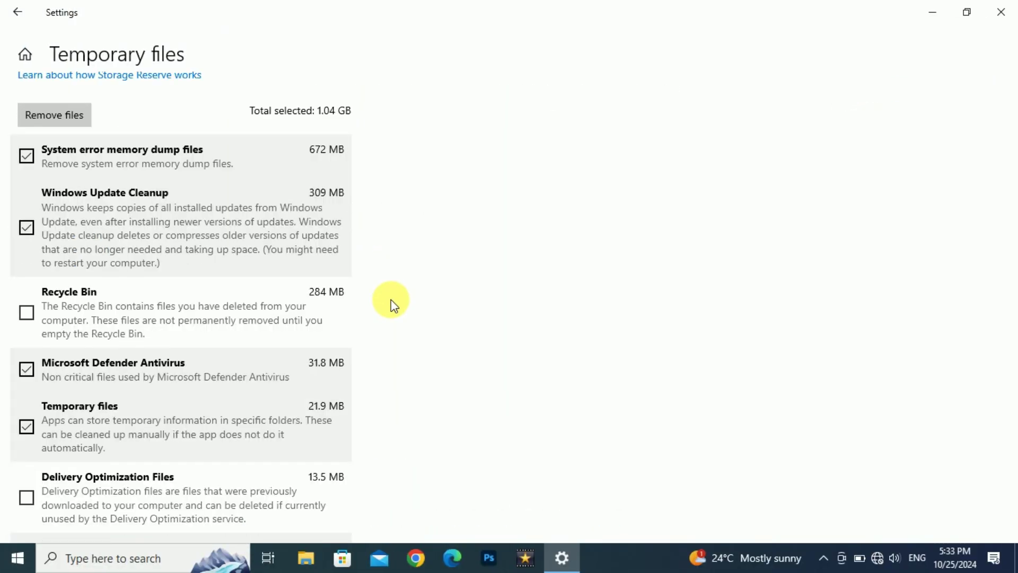
scroll(390, 301, down, 8)
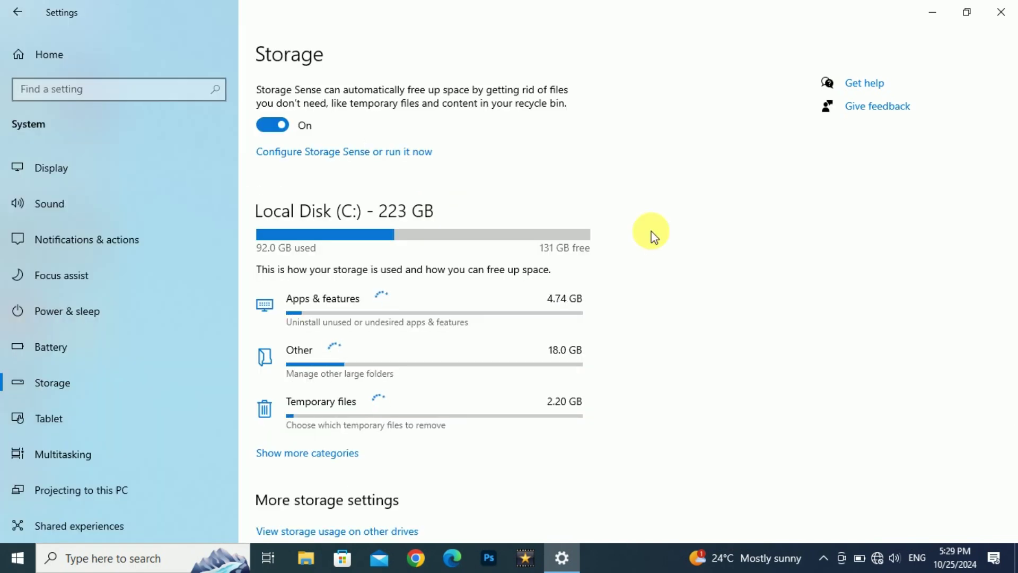
click(268, 415)
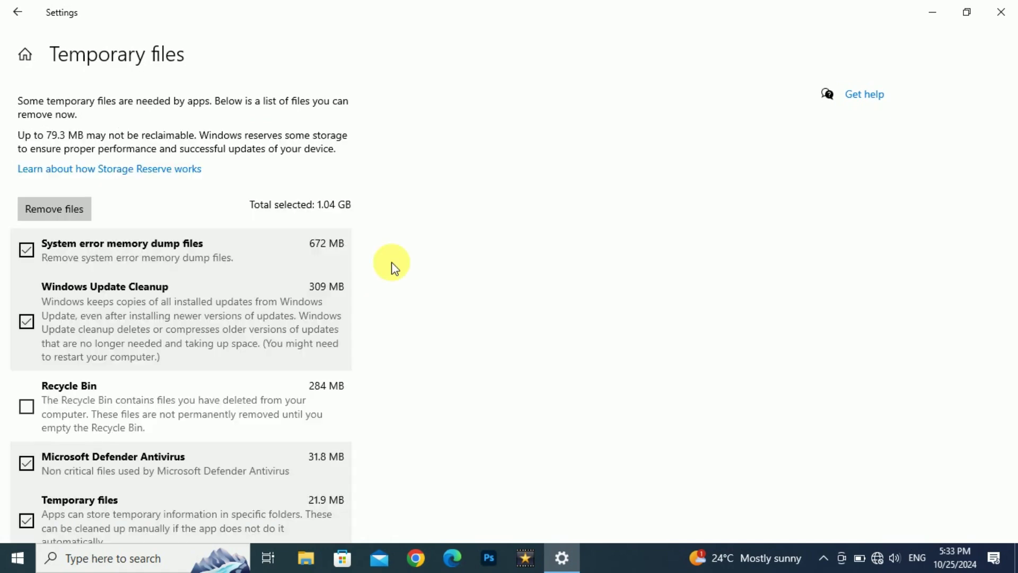
scroll(390, 300, down, 2)
scroll(390, 300, down, 3)
scroll(390, 300, up, 3)
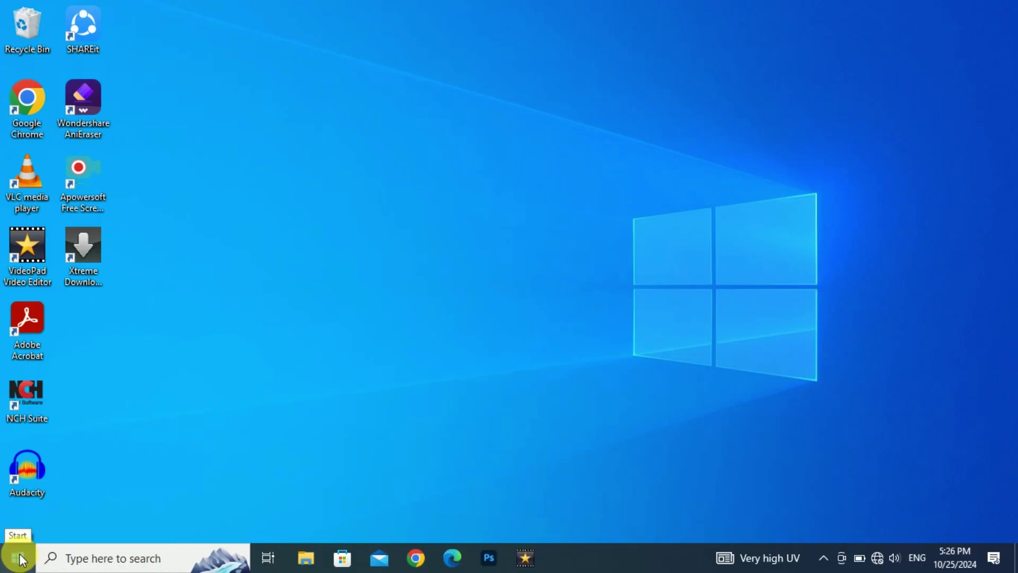
Open the temporary files list for drive C: from the System storage settings.
click(21, 559)
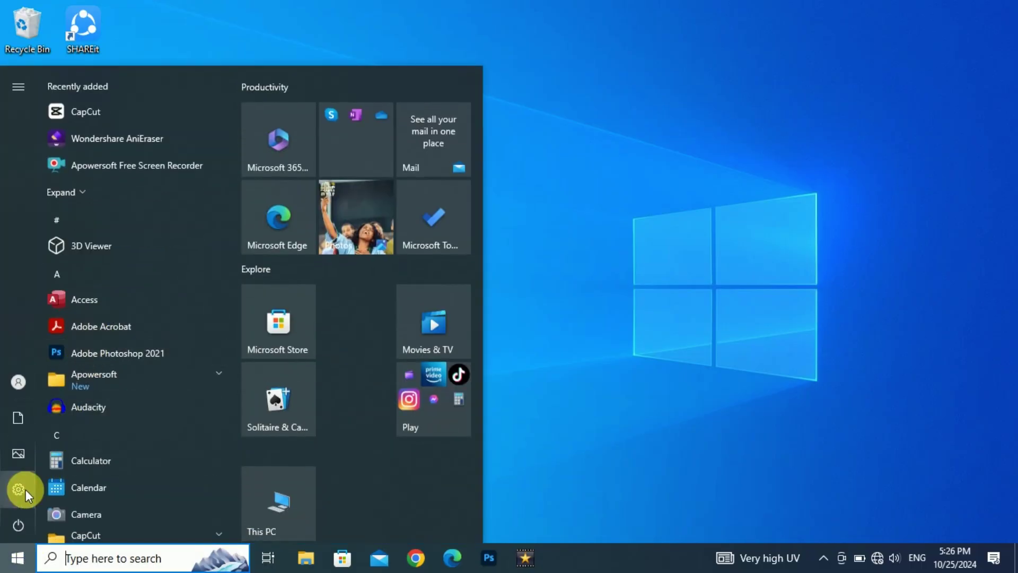
click(21, 489)
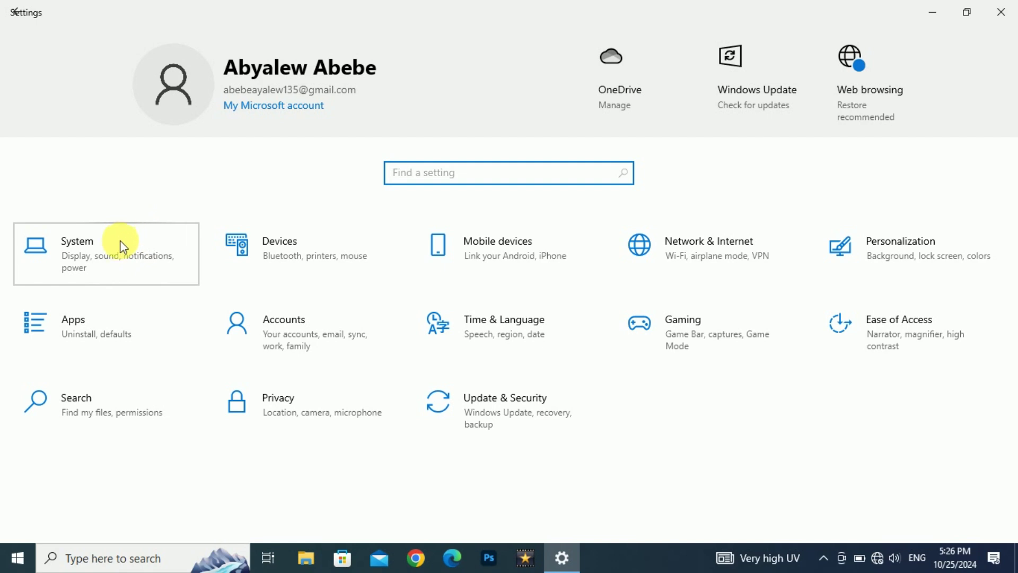
click(146, 229)
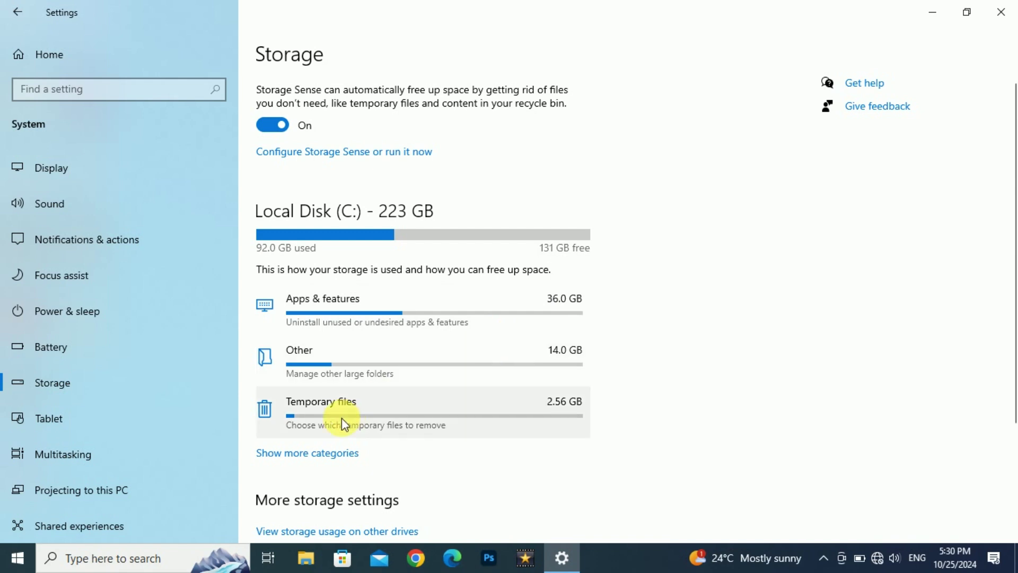
click(267, 416)
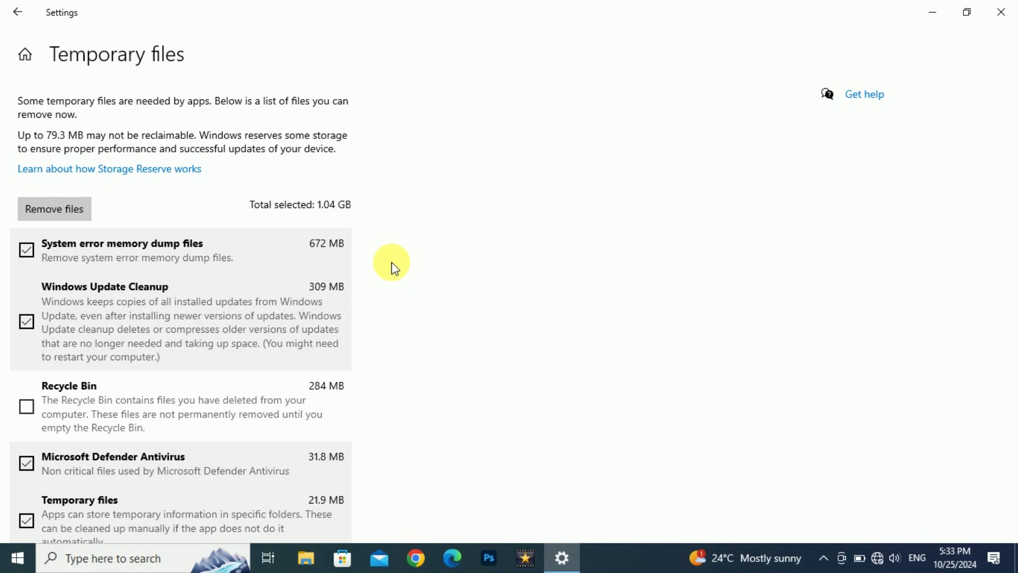
Check the listed categories and remove the preselected temporary files, leaving out Recycle Bin and Delivery Optimization Files.
scroll(393, 306, down, 2)
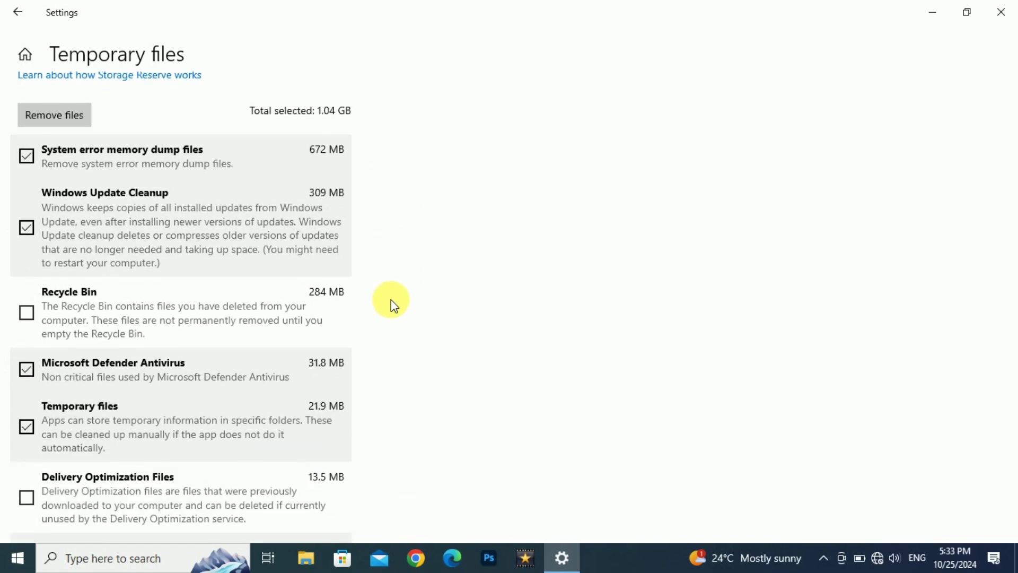
scroll(392, 305, down, 4)
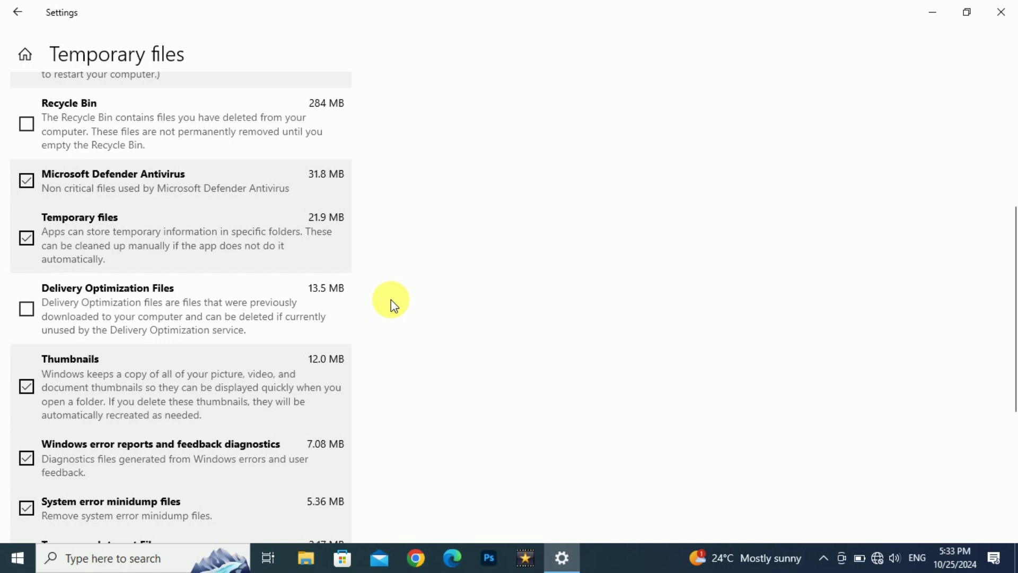
scroll(391, 301, down, 6)
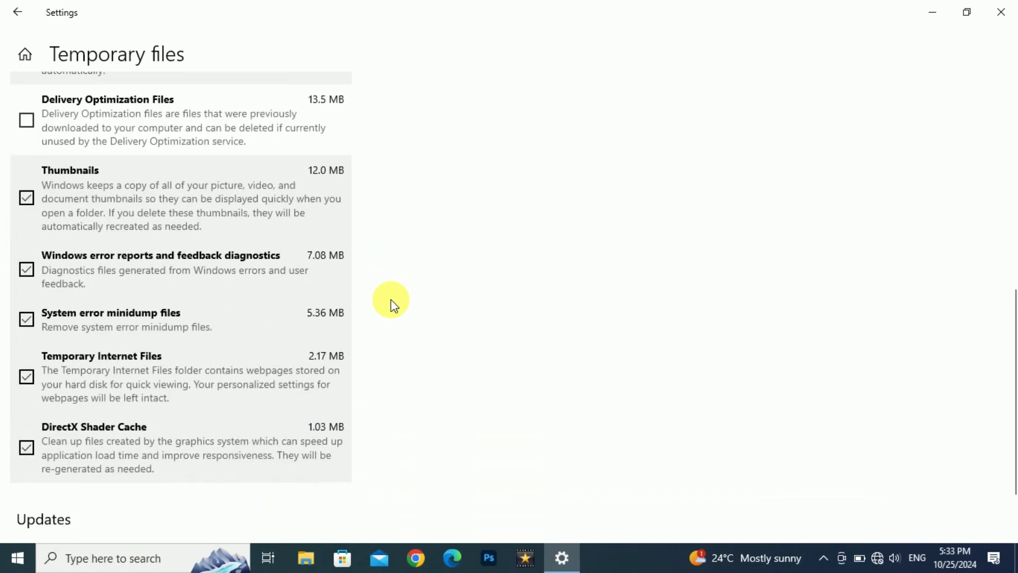
scroll(390, 300, up, 10)
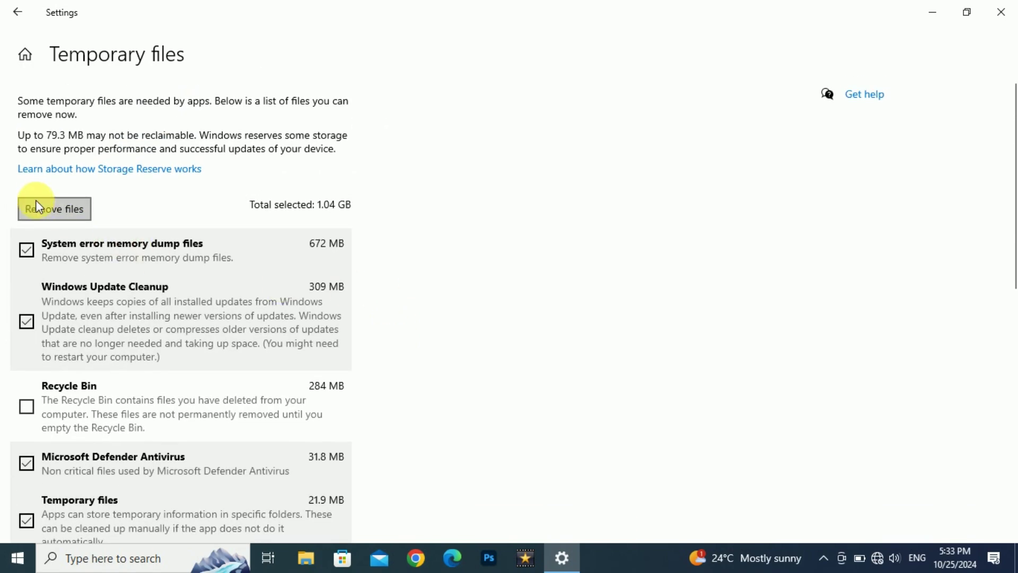
click(52, 209)
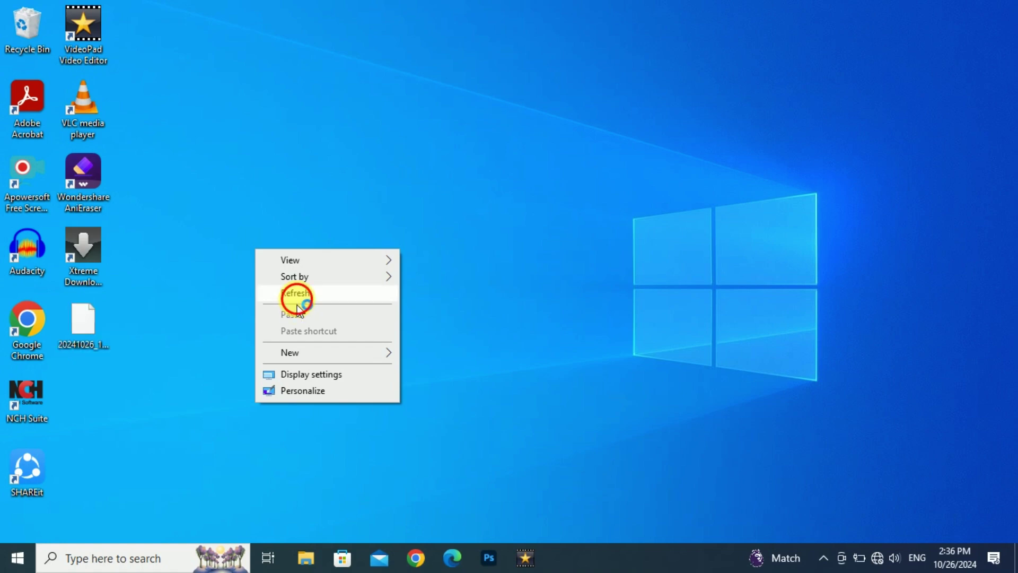
Refresh the desktop.
click(296, 292)
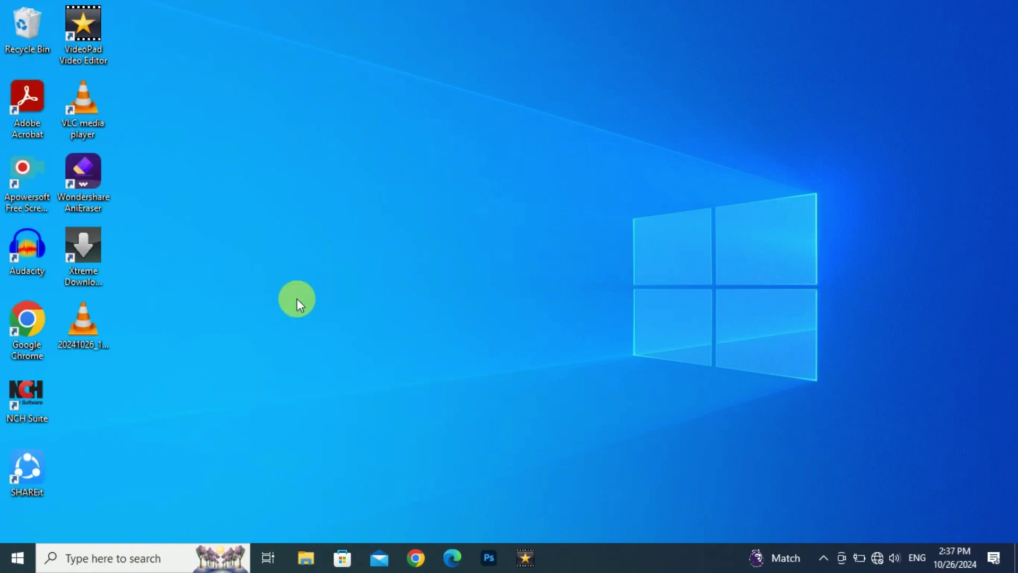
Open Optimize Drives from the Storage page of the System settings.
click(16, 557)
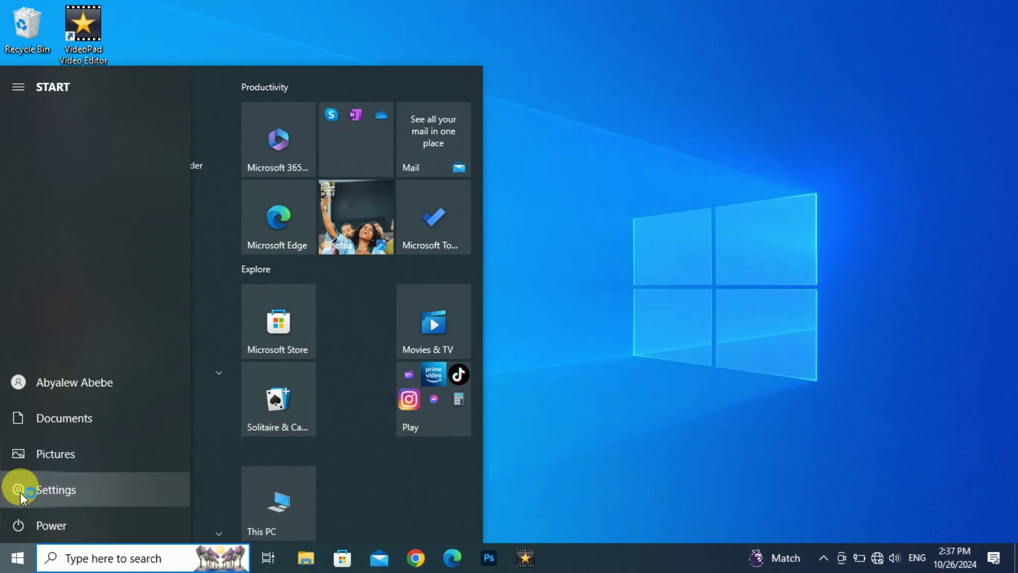
click(20, 490)
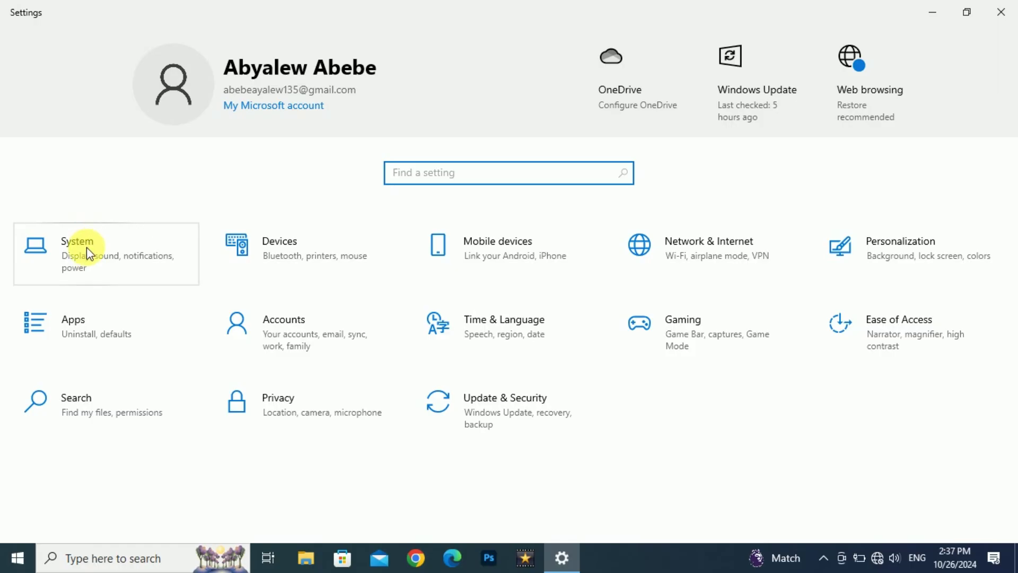
click(88, 255)
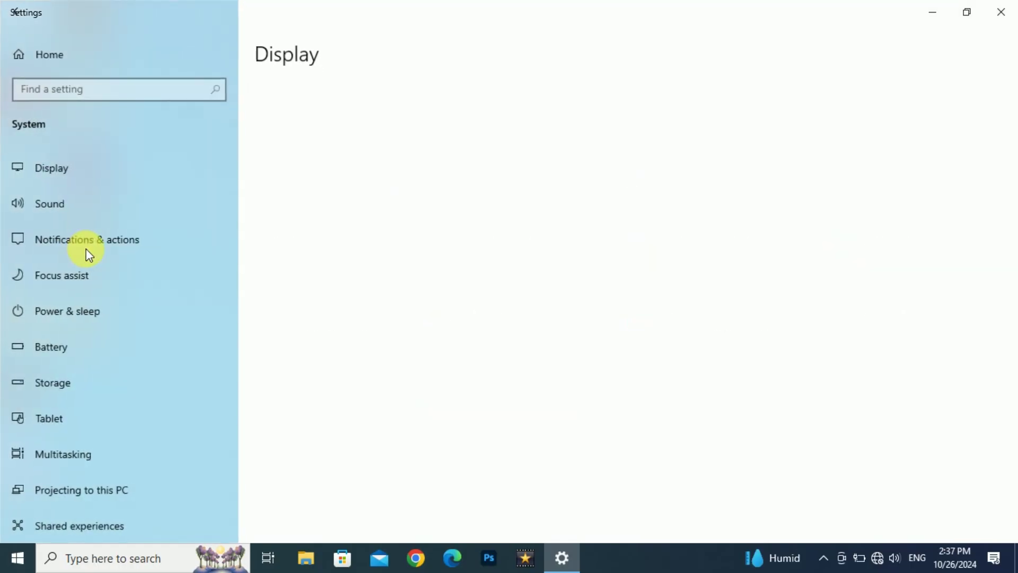
click(85, 253)
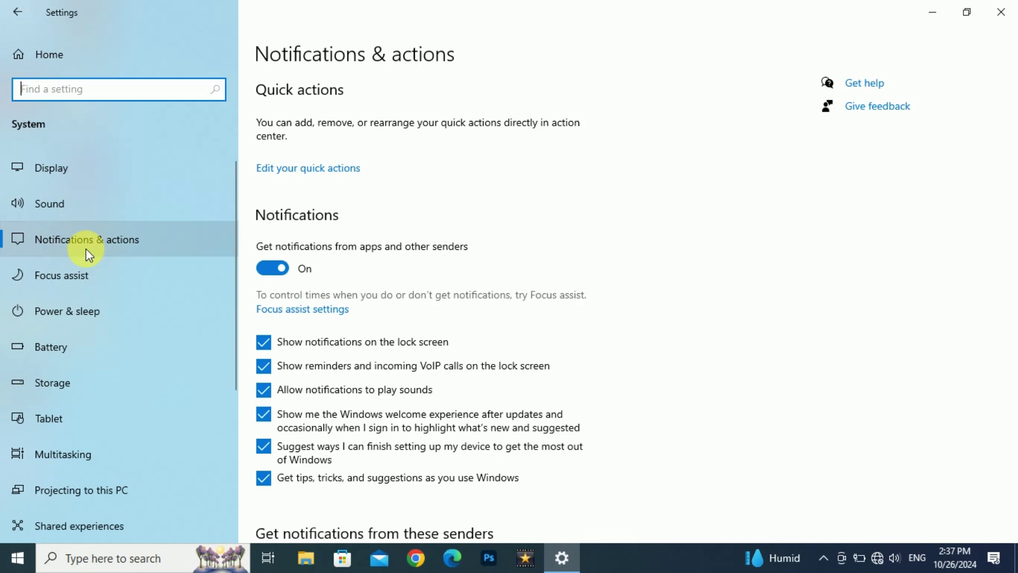
click(67, 385)
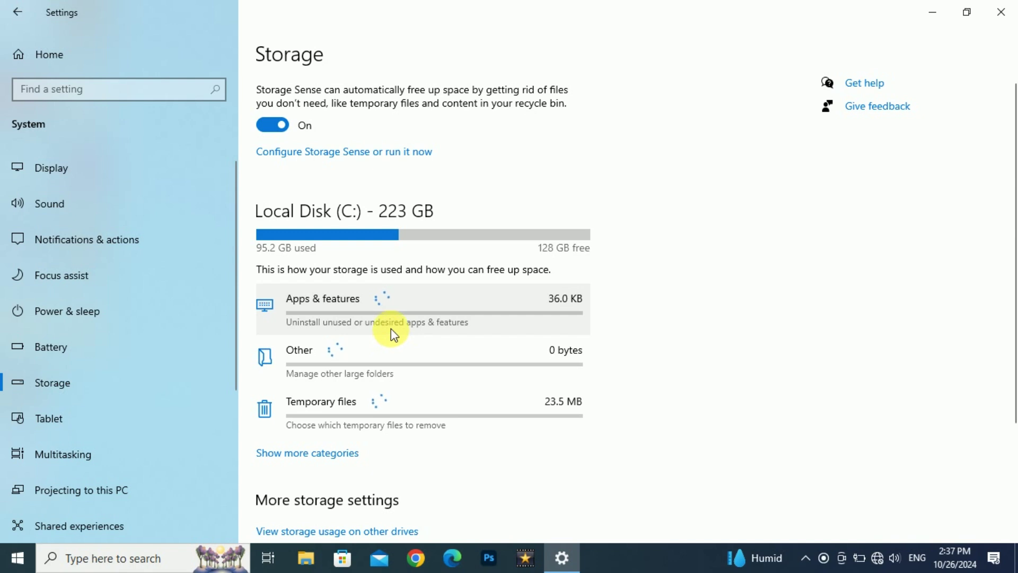
scroll(407, 221, down, 3)
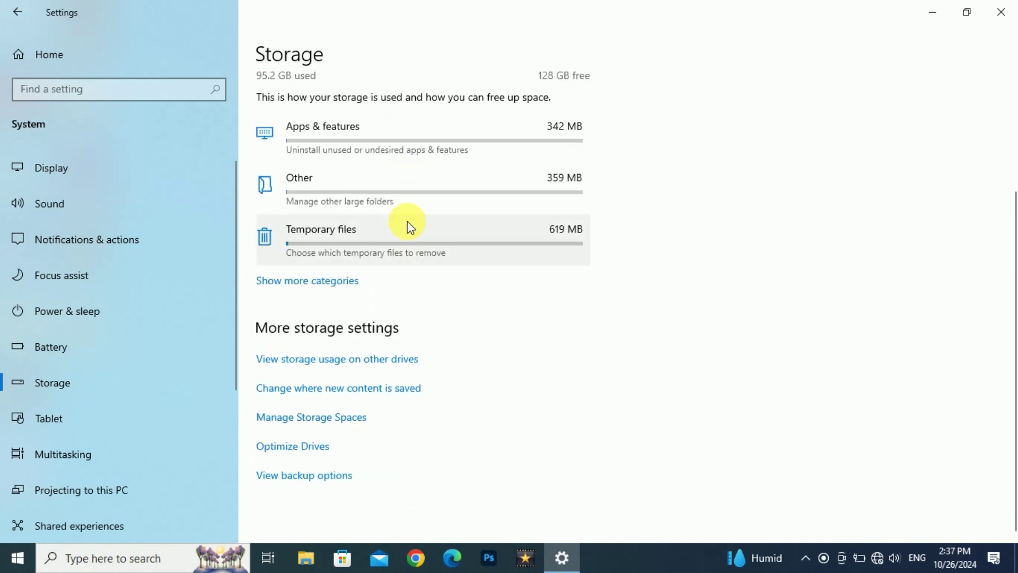
click(302, 454)
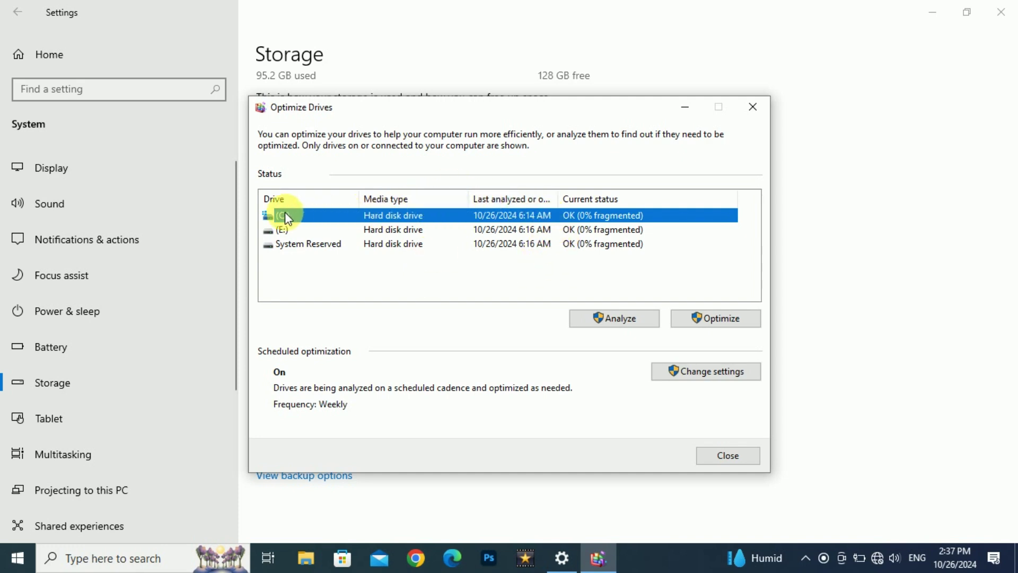
Run the optimization on hard disk drives C: and E:, one after the other.
key(Escape)
click(718, 316)
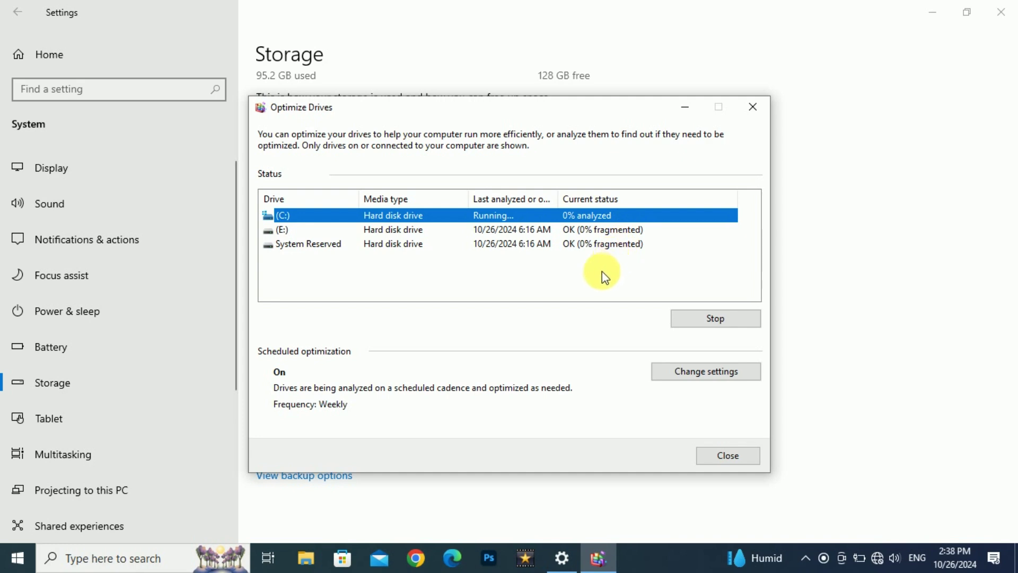
click(555, 230)
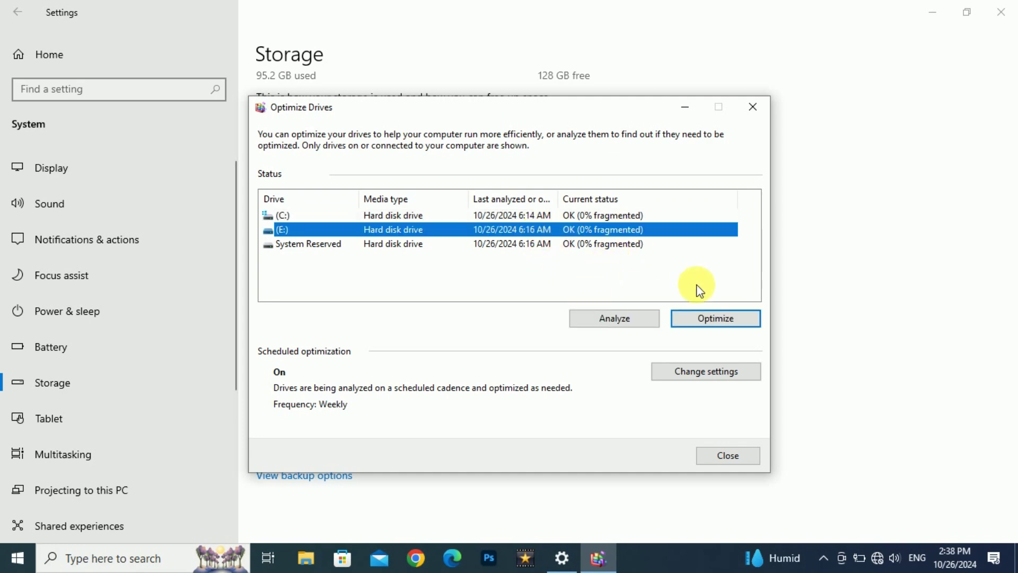
click(705, 318)
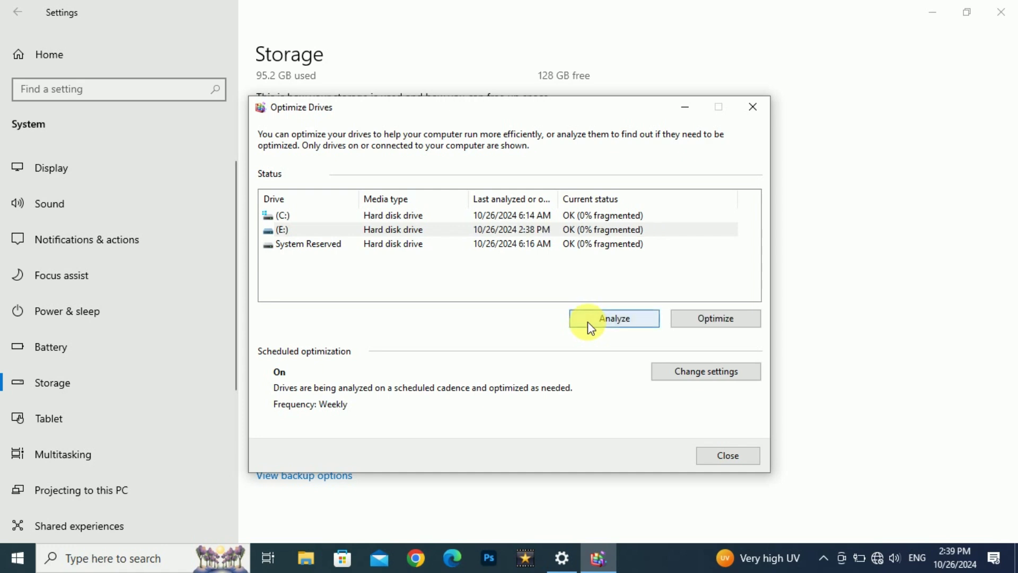
Optimize the System Reserved drive and close the Optimize Drives window.
click(607, 246)
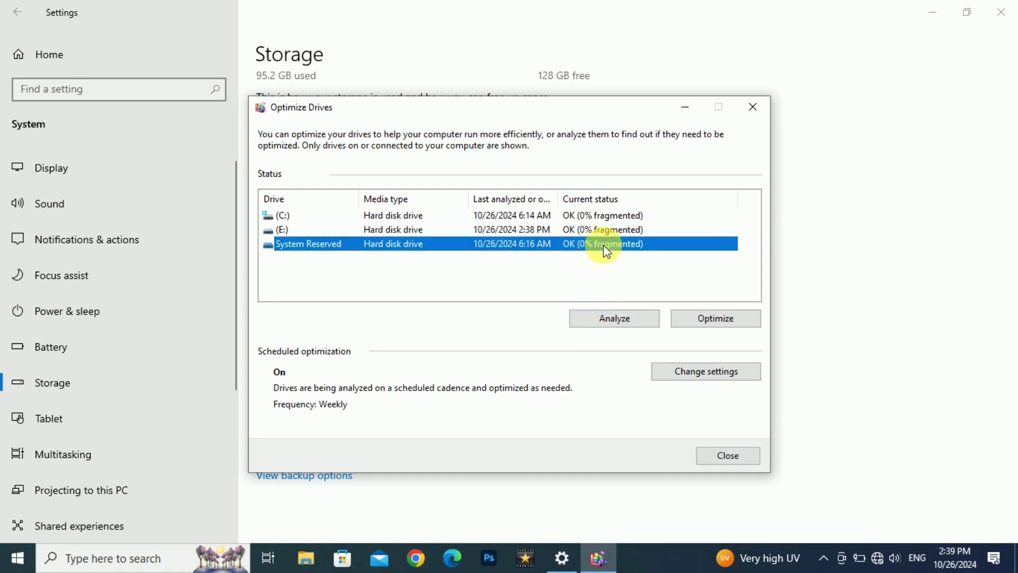
click(714, 320)
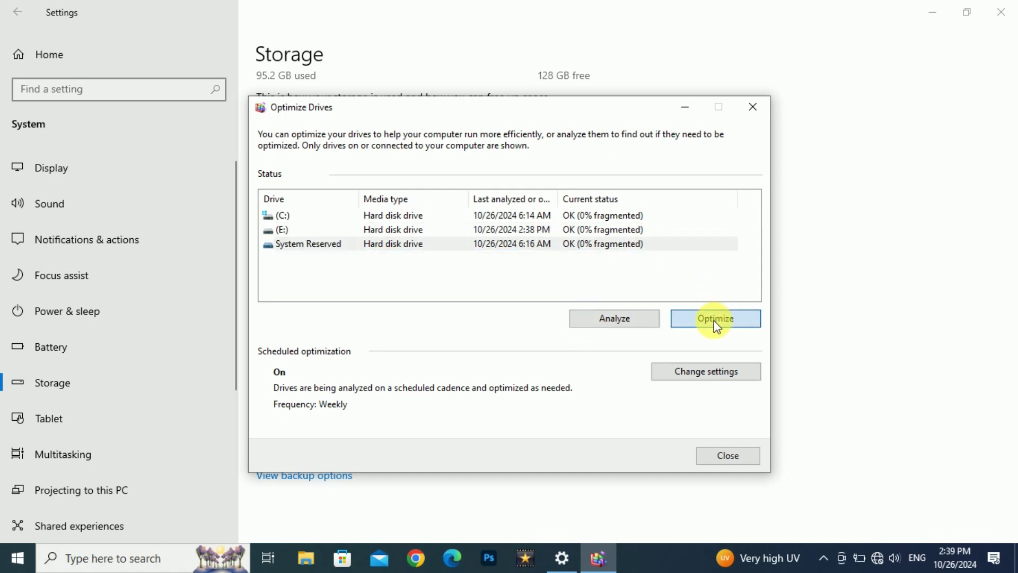
click(728, 455)
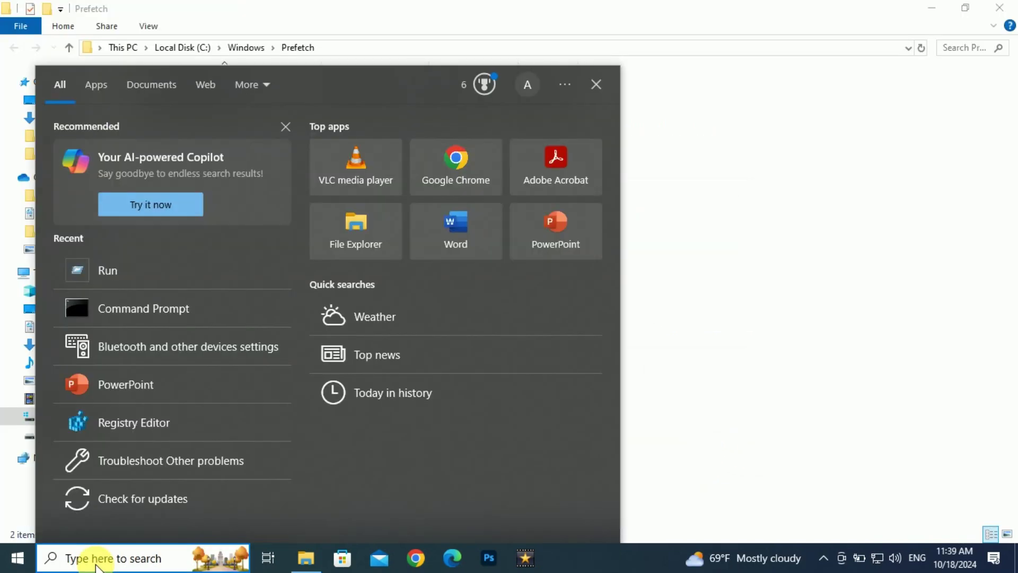
Search Windows for the Run app.
text(ru)
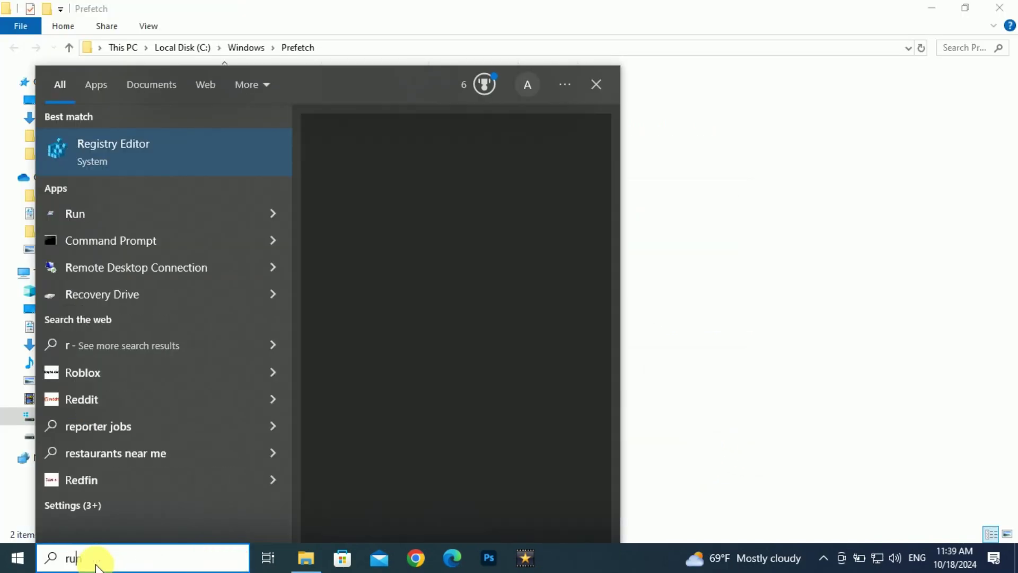